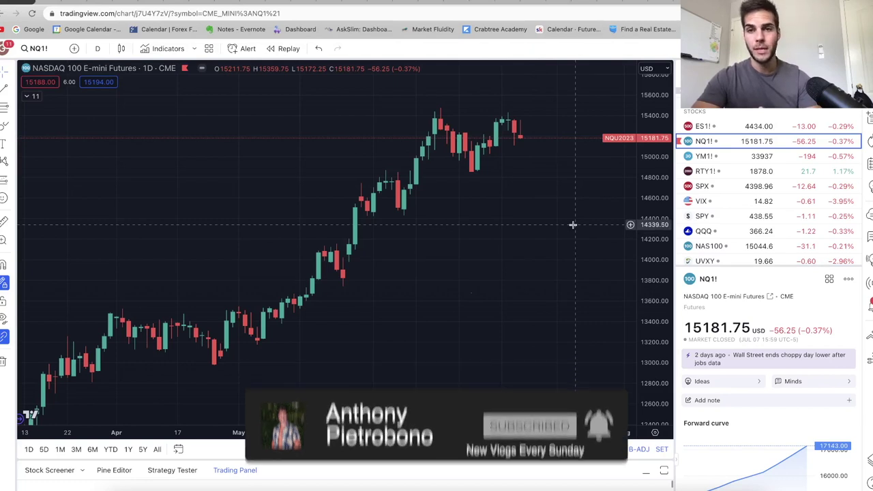
- Switch the NASDAQ 100 E-mini Futures chart to the 1-hour interval and enlarge the early-July candles
left_click_drag(581, 232, 580, 242)
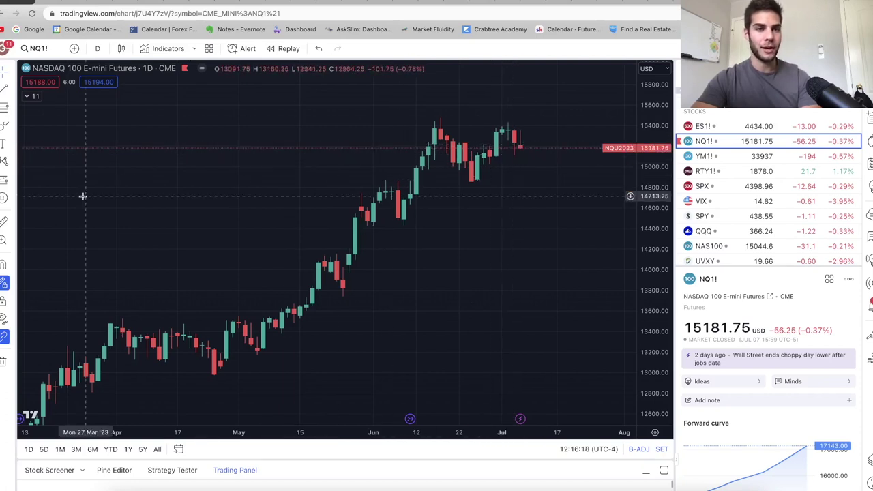
left_click(99, 49)
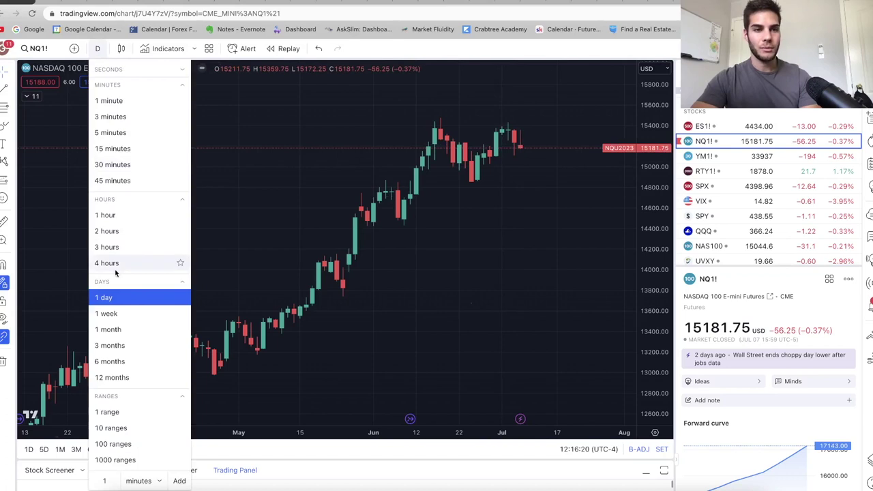
left_click(109, 214)
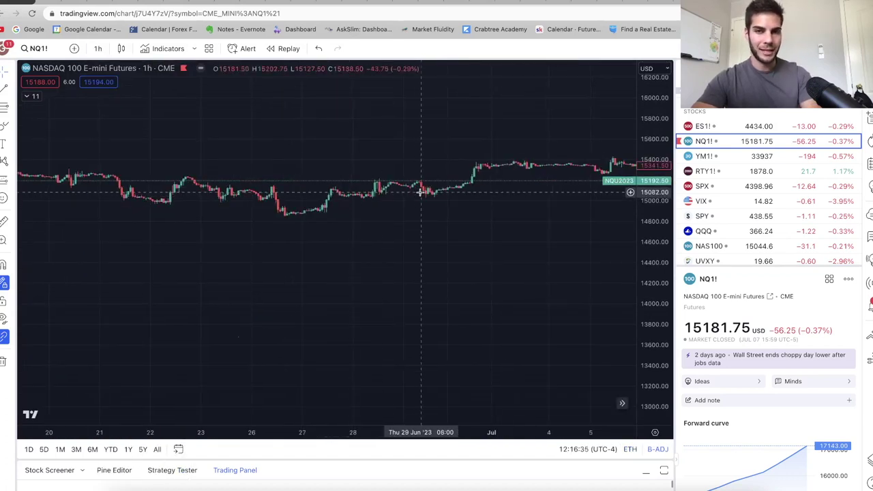
left_click_drag(656, 170, 657, 161)
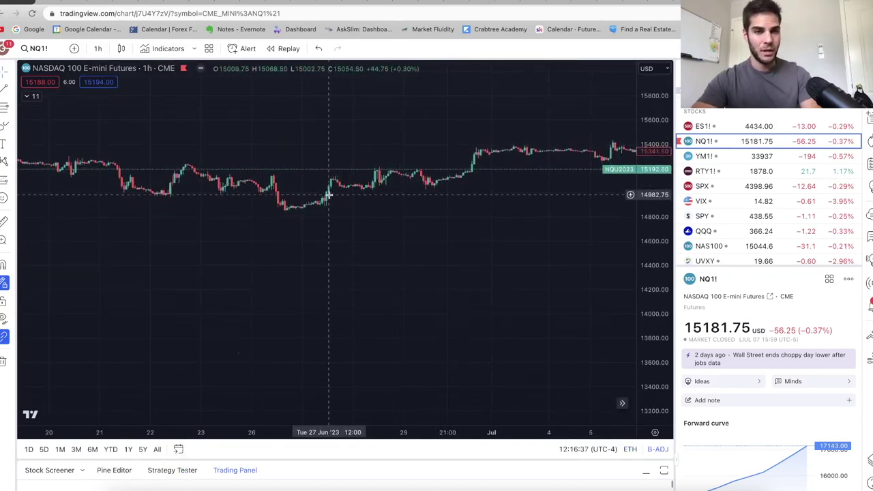
left_click_drag(511, 204, 289, 223)
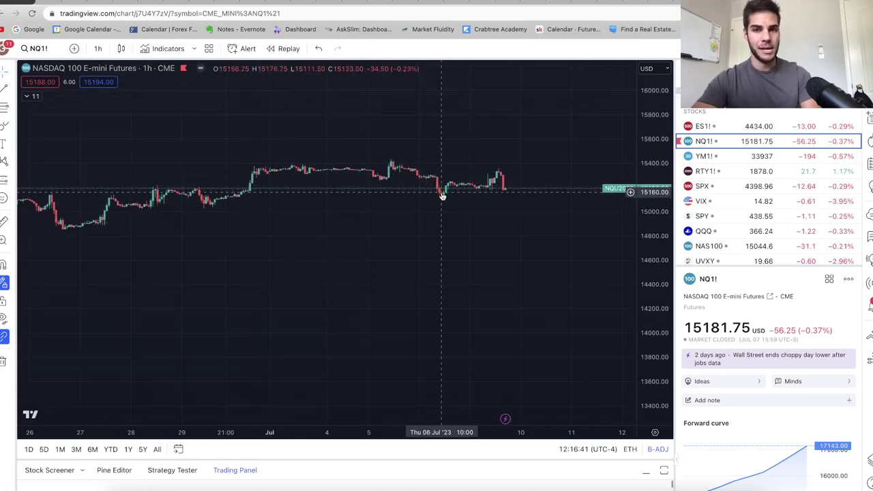
scroll(518, 170, "up", 2)
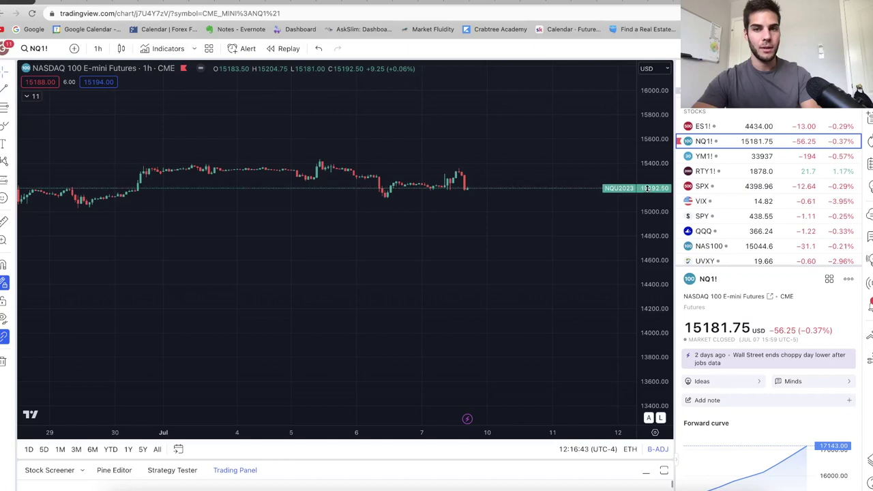
scroll(518, 205, "up", 1)
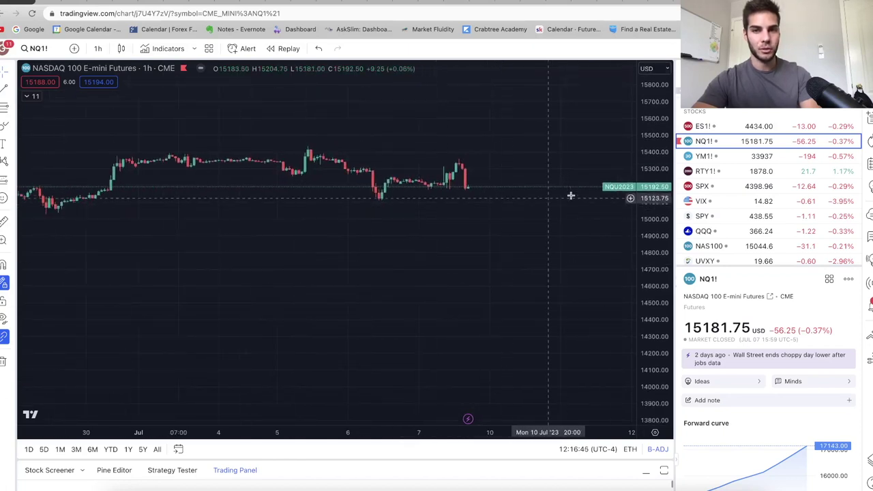
left_click_drag(660, 177, 659, 150)
left_click_drag(436, 202, 489, 238)
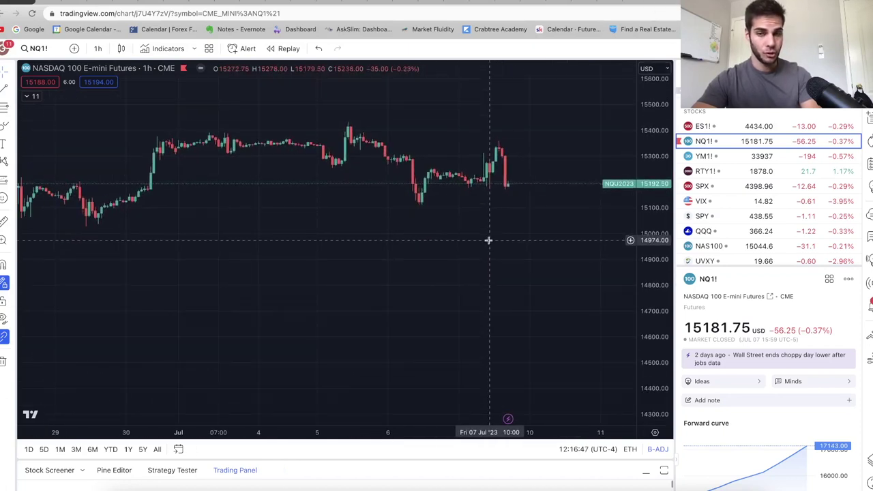
left_click_drag(643, 182, 645, 157)
left_click_drag(466, 252, 499, 263)
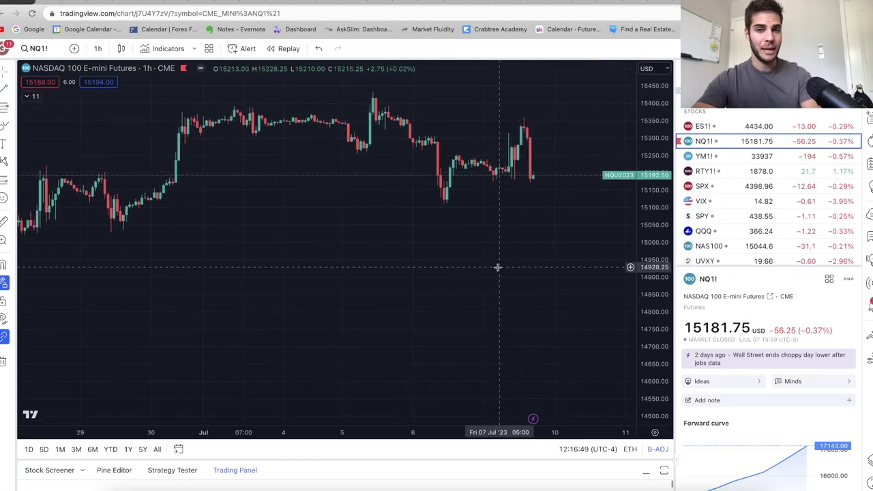
- Place a long position off the 6 July low with entry 15169.75, stop 15106.50 and target 15307.75
left_click(444, 179)
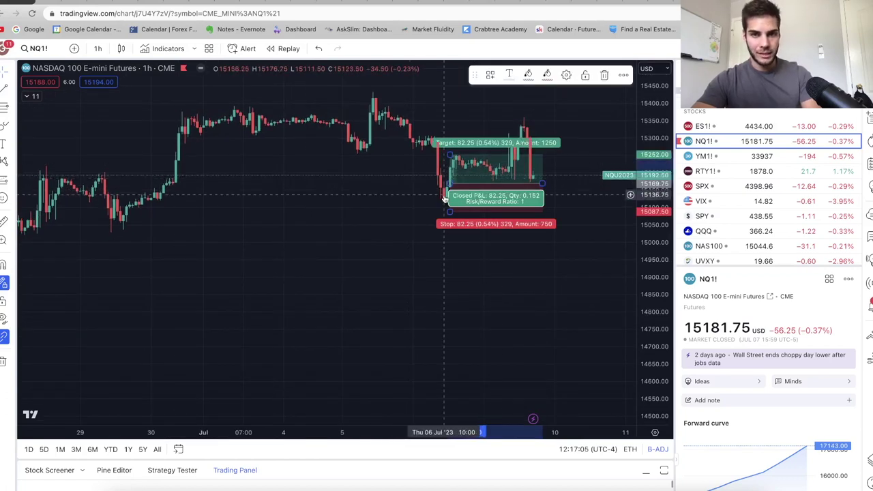
left_click_drag(449, 212, 449, 204)
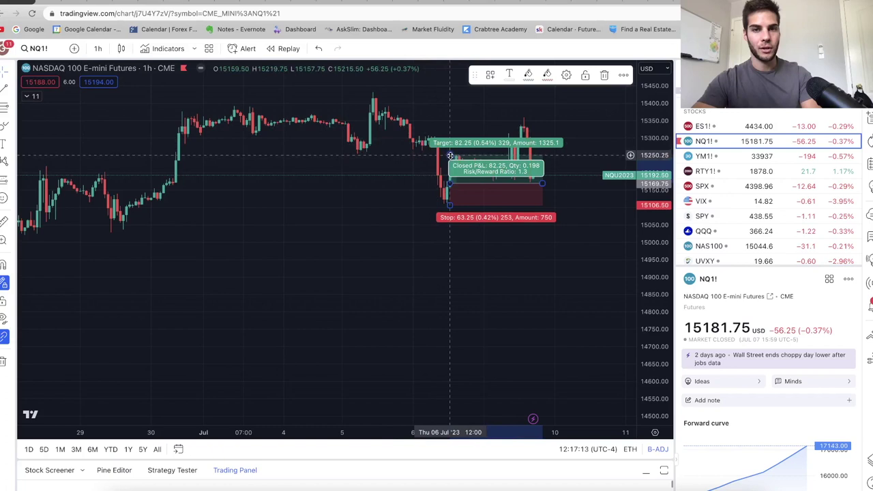
left_click_drag(449, 154, 449, 135)
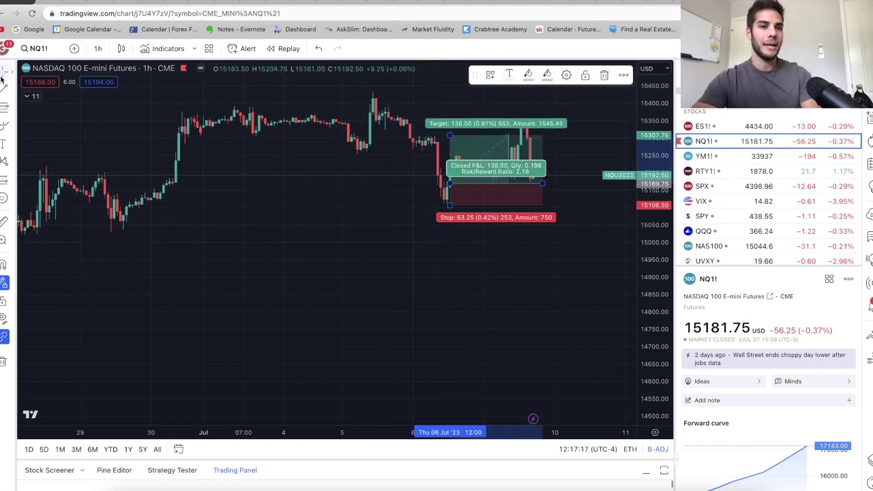
left_click(316, 214)
- Look closely at the long position on the 6 July bounce, and delete it from the chart
scroll(316, 214, "up", 3)
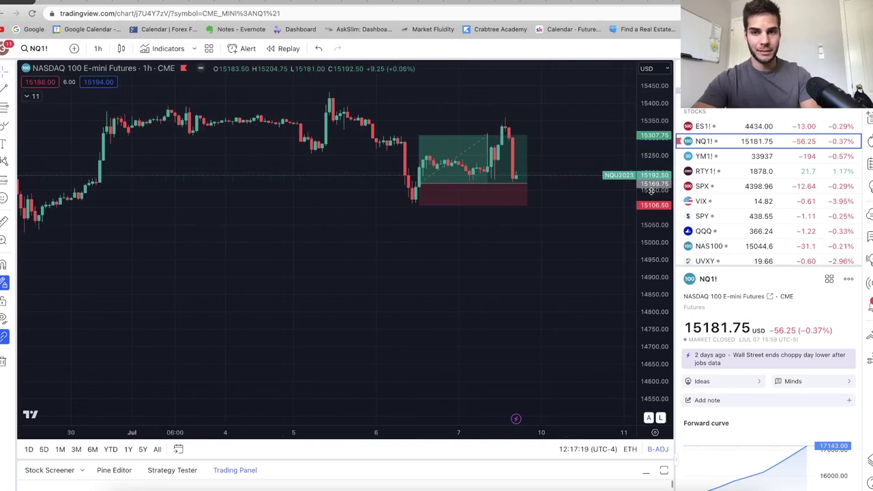
left_click_drag(651, 191, 541, 140)
scroll(464, 226, "up", 3)
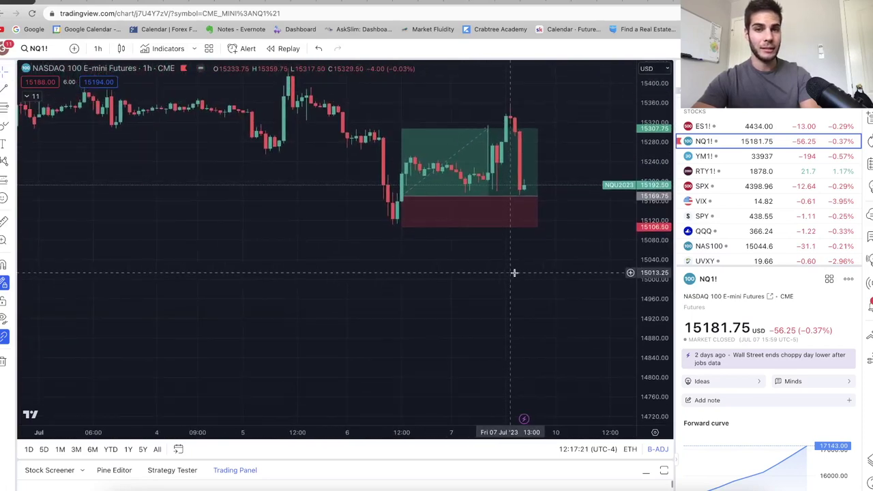
scroll(308, 203, "up", 2)
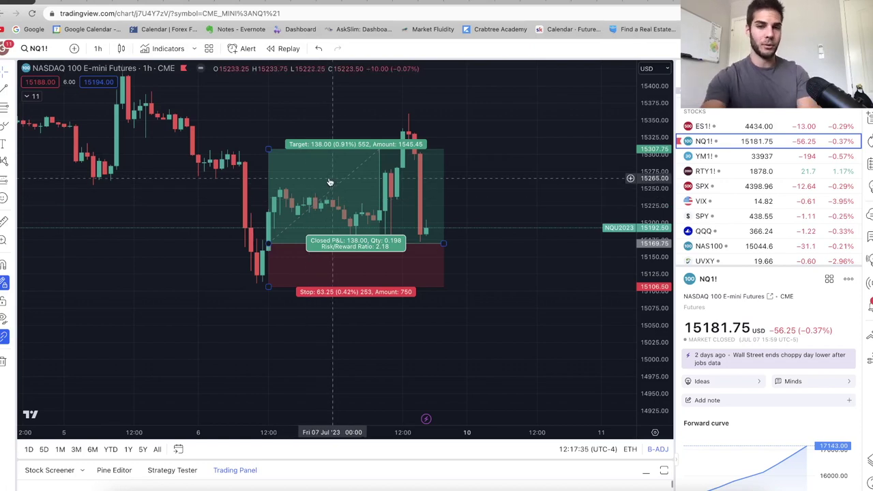
key("Delete")
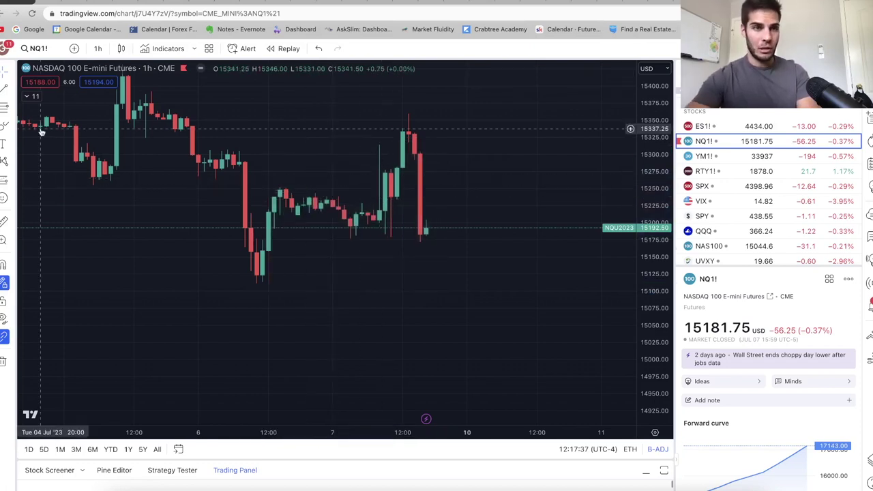
- Switch the chart to the 4-hour interval and examine the price swings from June into early July
left_click(97, 48)
left_click(136, 261)
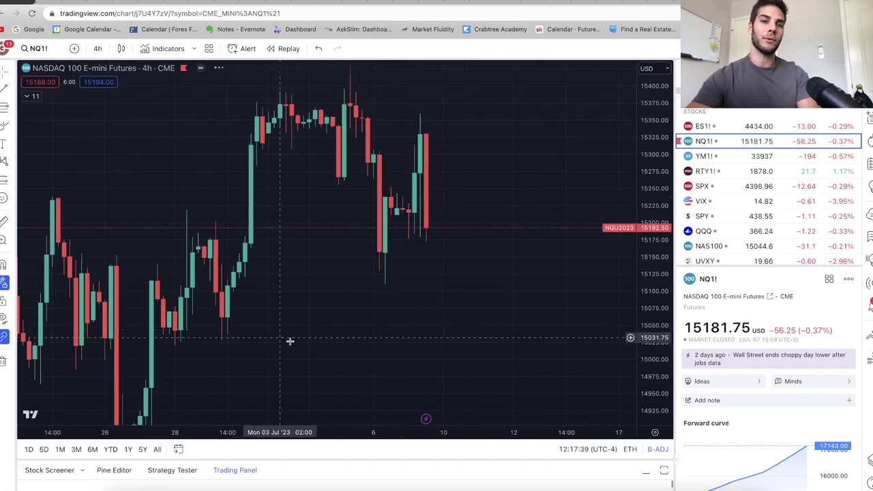
left_click_drag(306, 335, 378, 296)
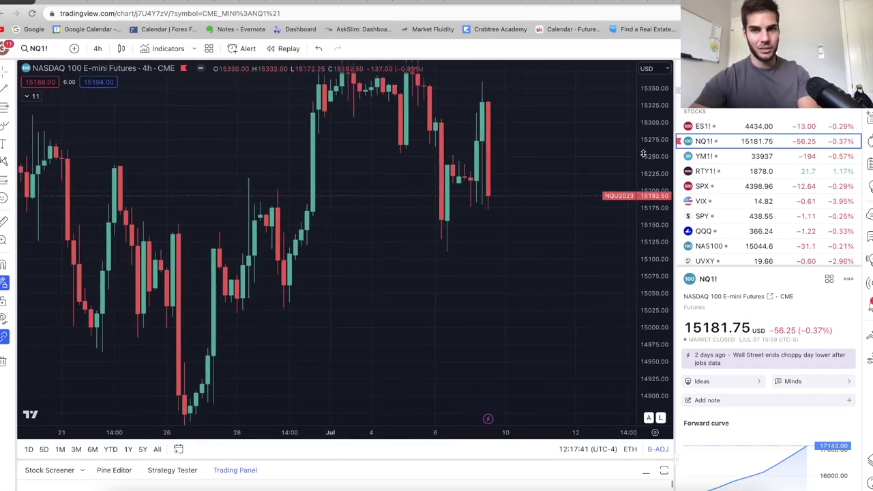
scroll(643, 154, "down", 2)
scroll(434, 214, "down", 4)
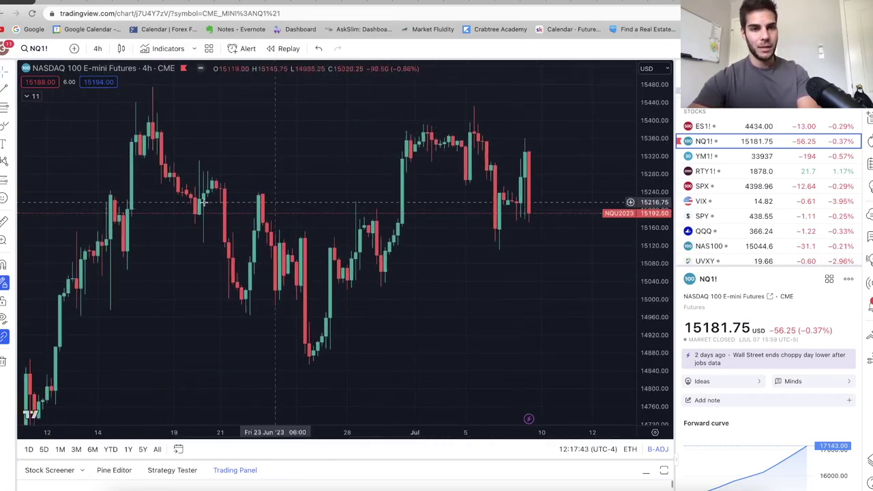
scroll(86, 144, "down", 4)
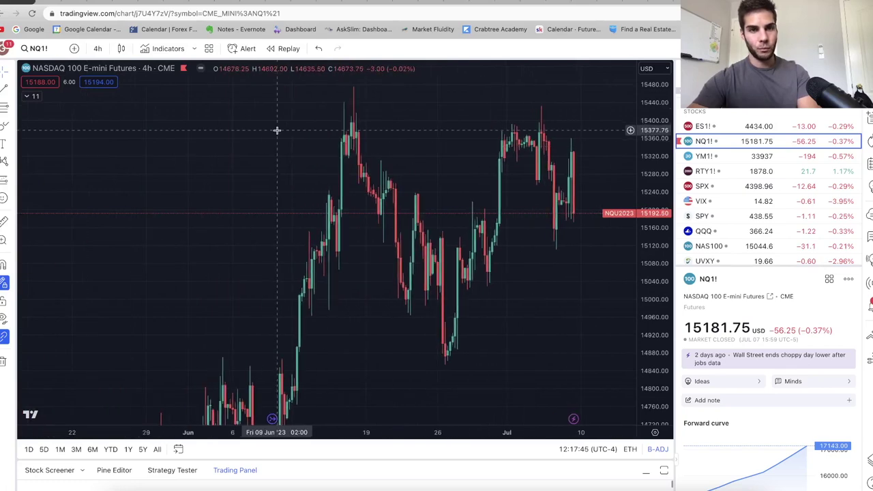
scroll(468, 353, "up", 1)
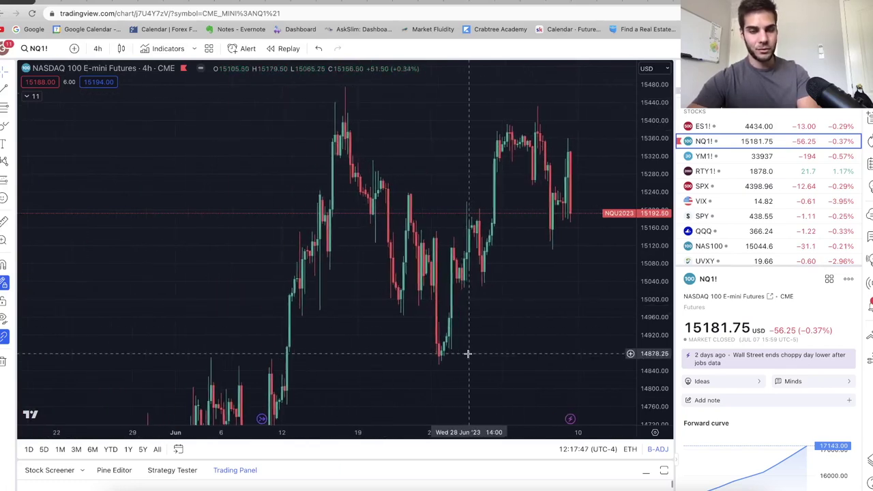
scroll(468, 354, "up", 3)
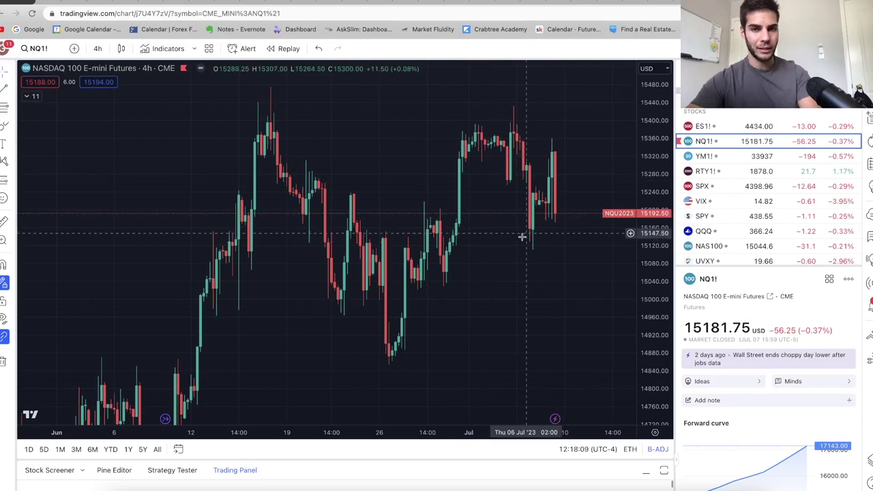
- Examine the 6 and 7 July candles on the 4-hour chart against the preceding highs and lows
left_click_drag(502, 251, 452, 259)
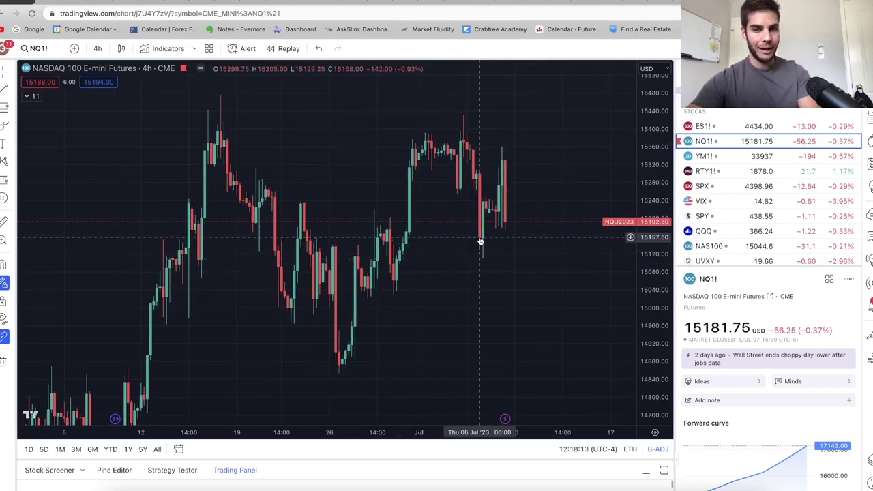
scroll(492, 209, "up", 1)
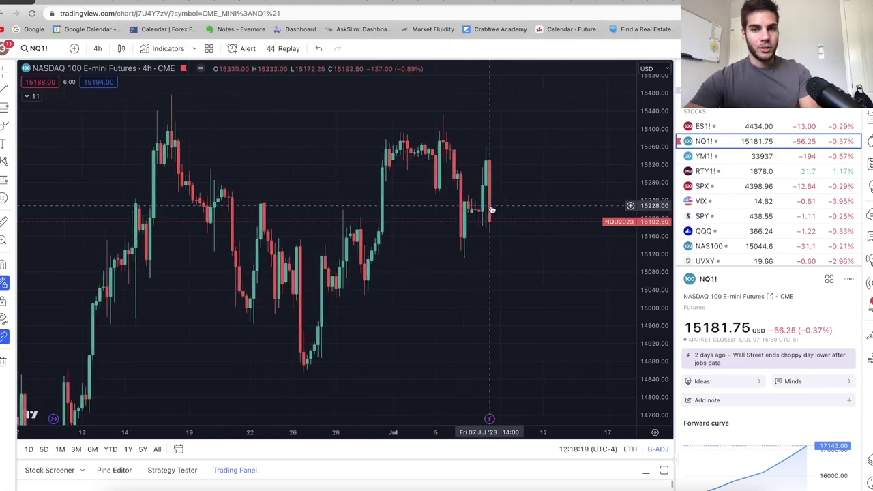
scroll(492, 210, "up", 1)
scroll(477, 300, "up", 1)
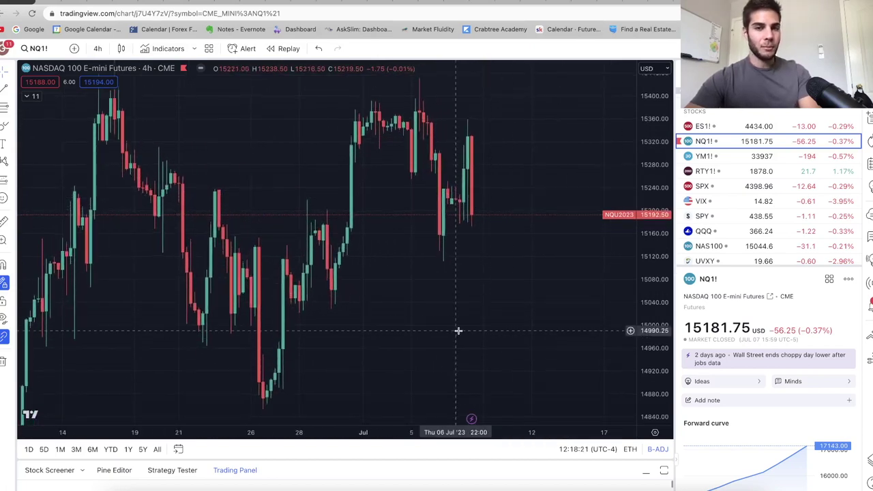
scroll(458, 331, "left", 2)
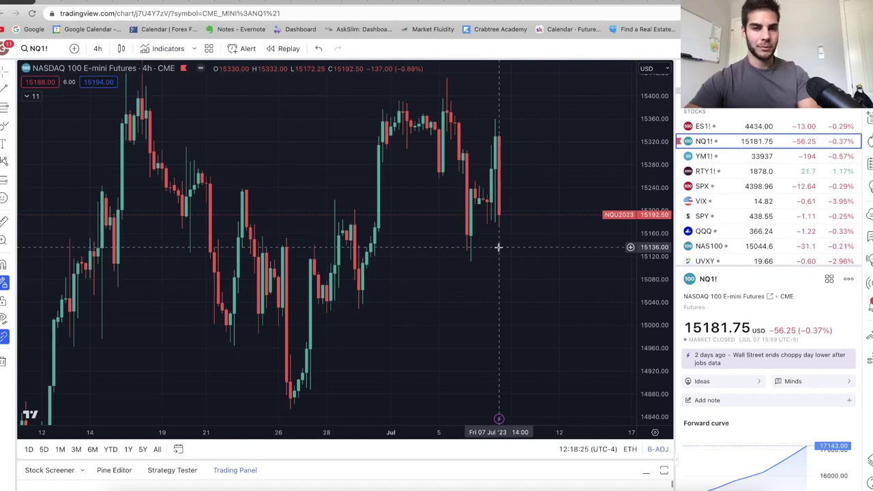
scroll(487, 271, "right", 1)
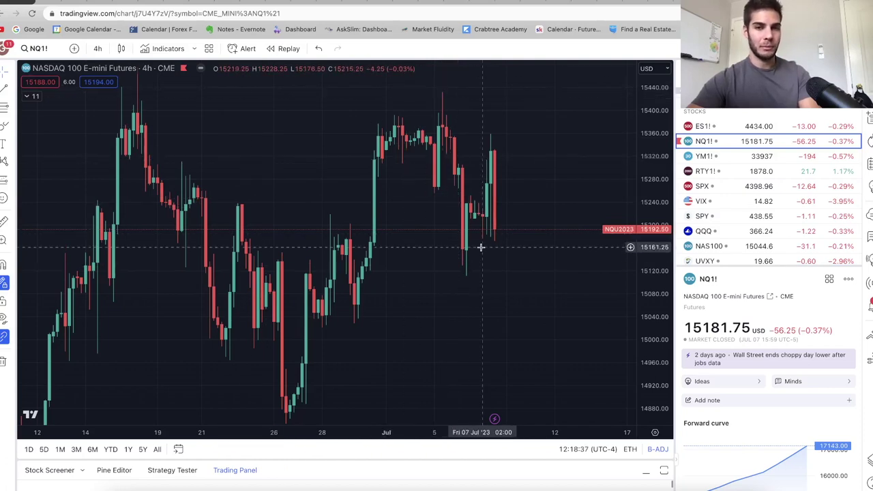
scroll(485, 240, "up", 2)
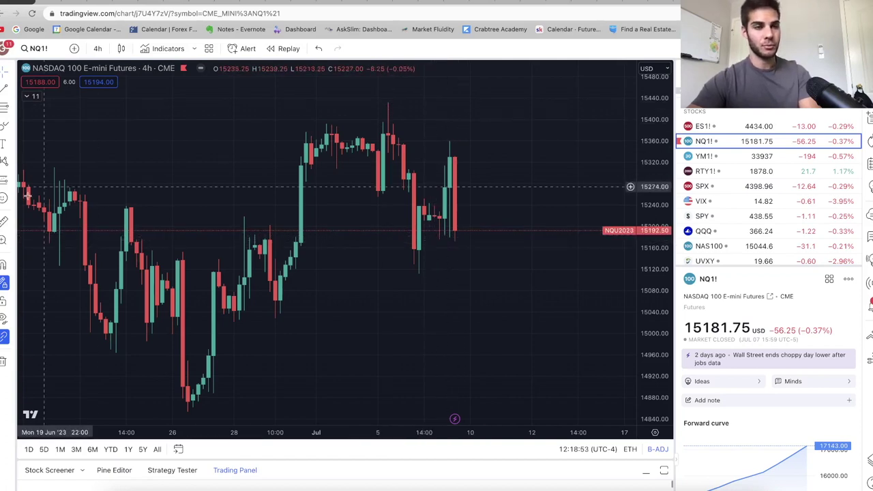
- Return the chart to the 1-hour interval
left_click(5, 195)
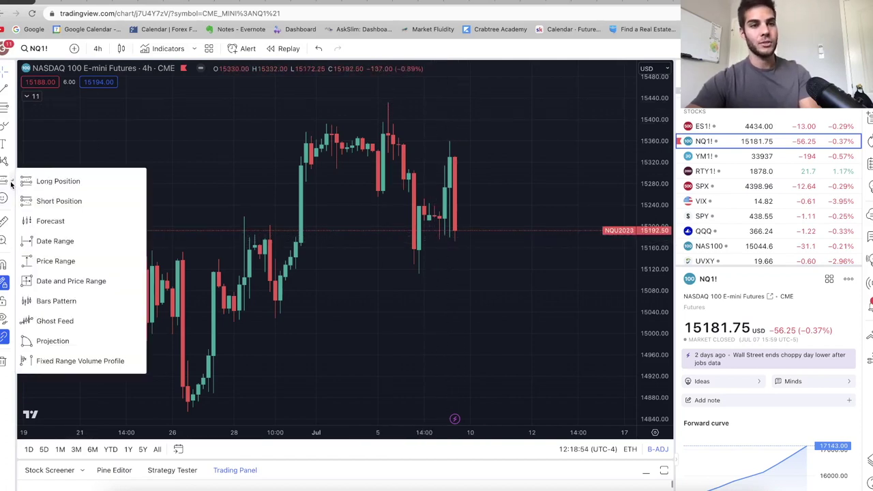
left_click(97, 48)
left_click(116, 215)
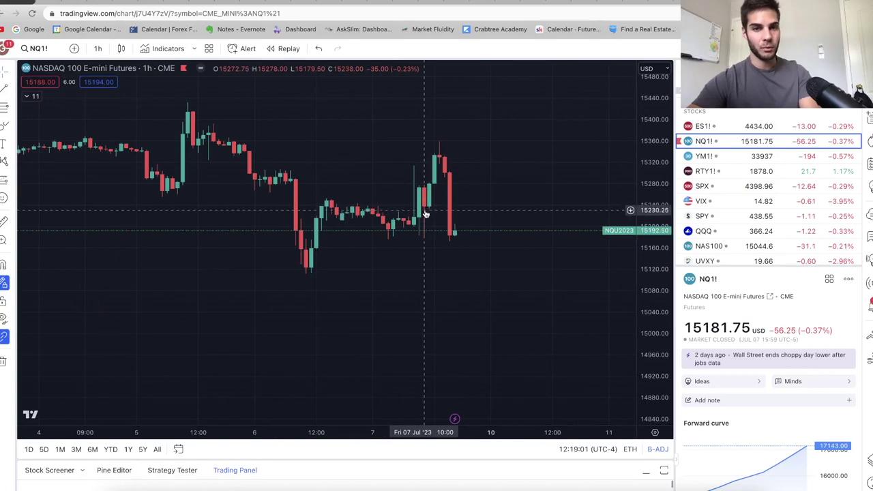
- Place a long position at the 7 July 10:00 candle with entry 15257.25, stop 15193.25 and target 15434.00
left_click(15, 181)
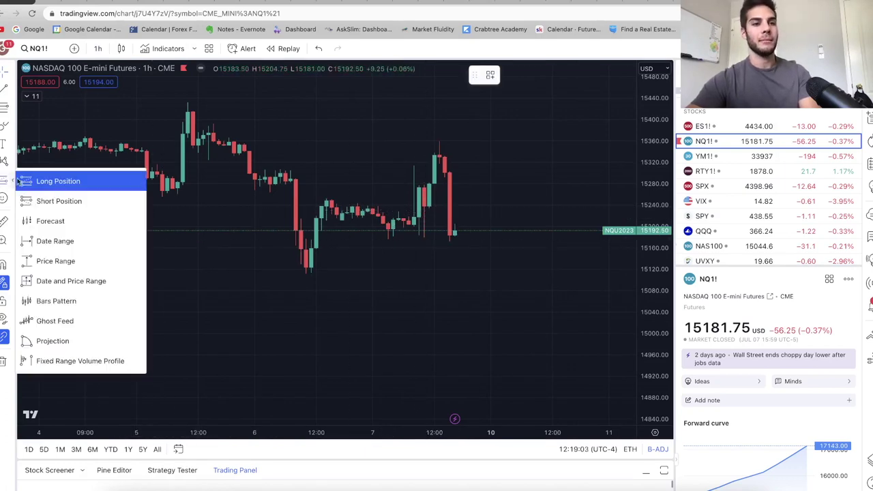
left_click(33, 191)
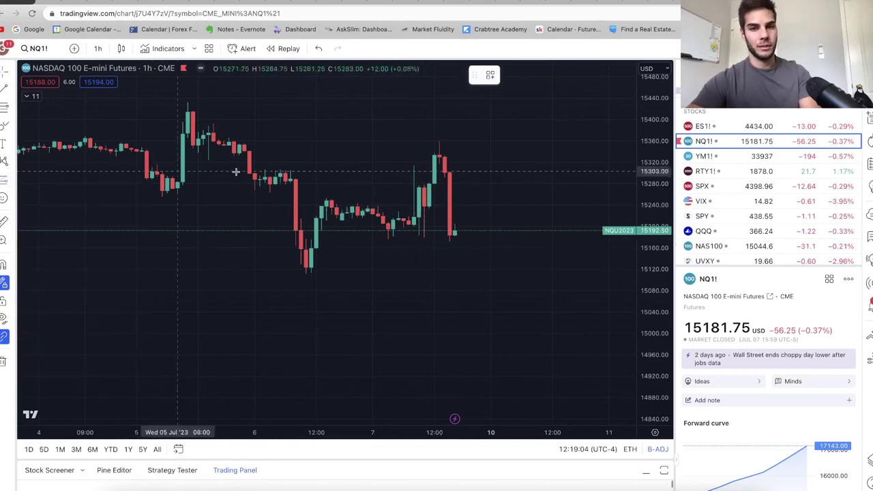
left_click(423, 196)
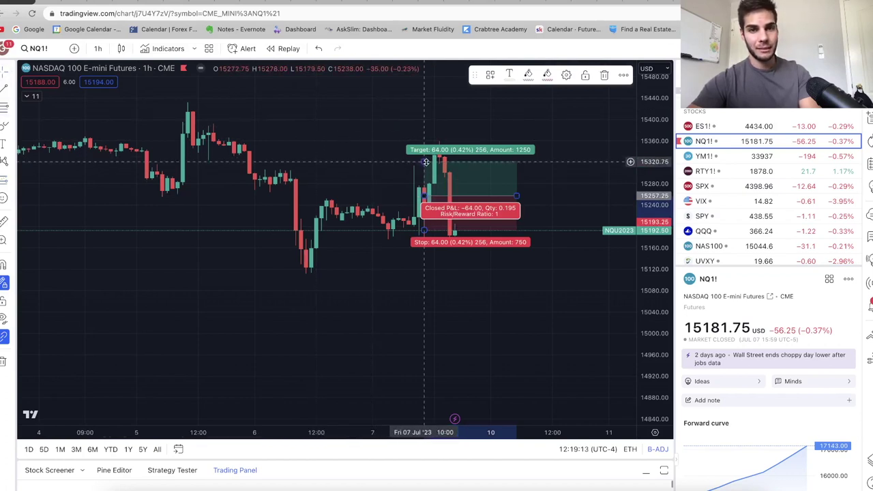
left_click_drag(424, 161, 423, 101)
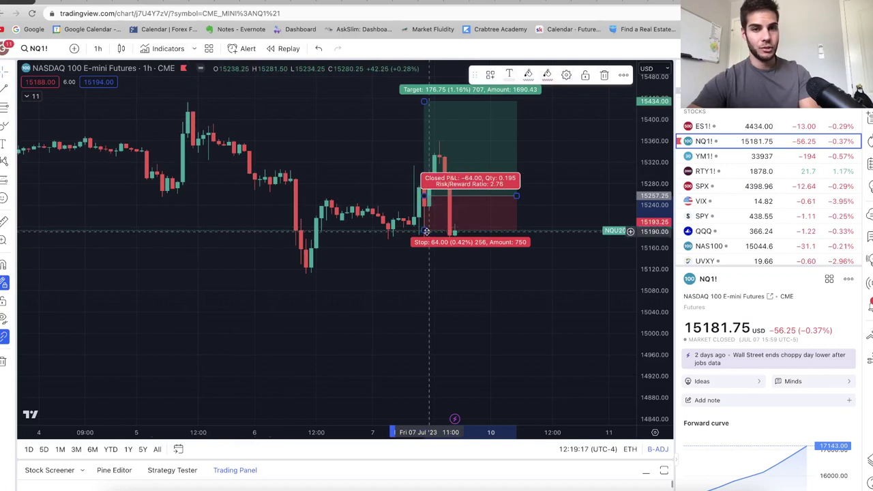
- Switch the chart to the 4-hour interval to compare the long position with the larger candles
left_click(98, 48)
left_click(107, 264)
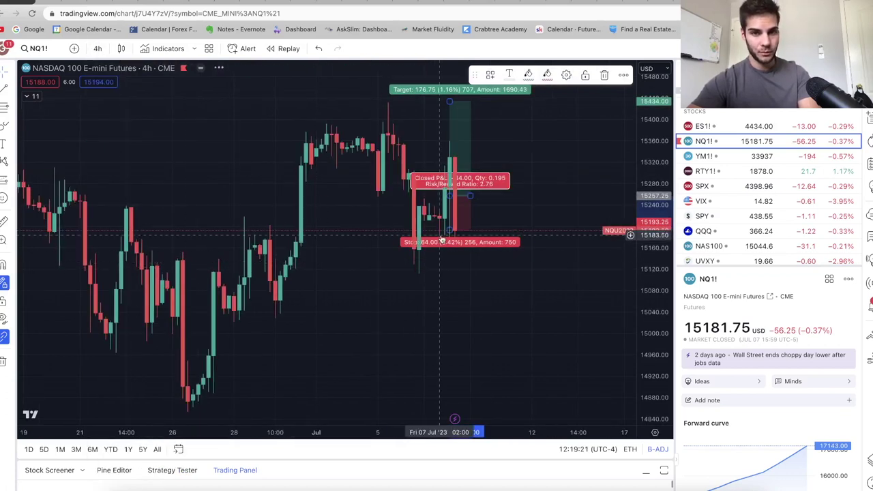
- Lower the stop of the 7 July long position to 15176.00 on the 4-hour chart and deselect it
left_click_drag(452, 232, 447, 239)
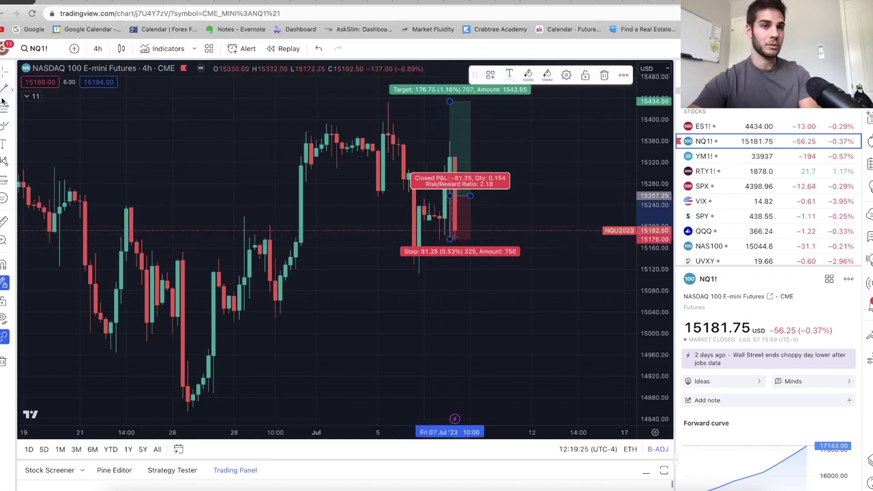
left_click(5, 72)
left_click(335, 273)
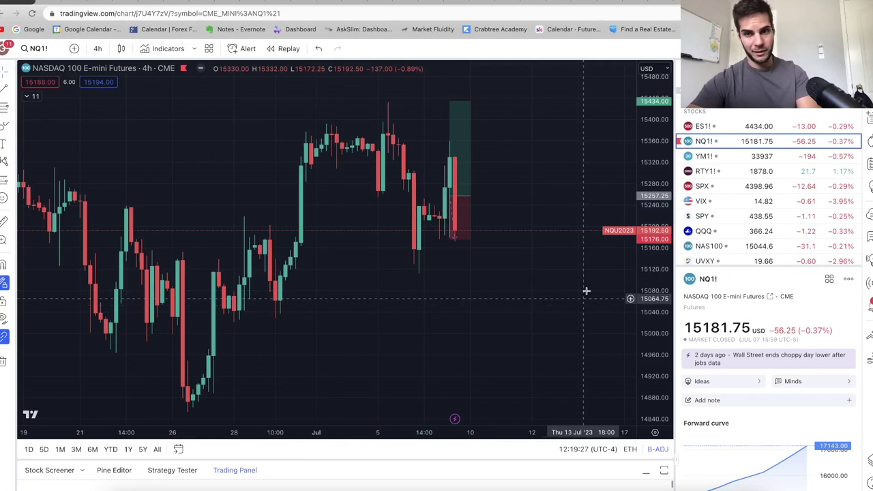
scroll(530, 185, "up", 5)
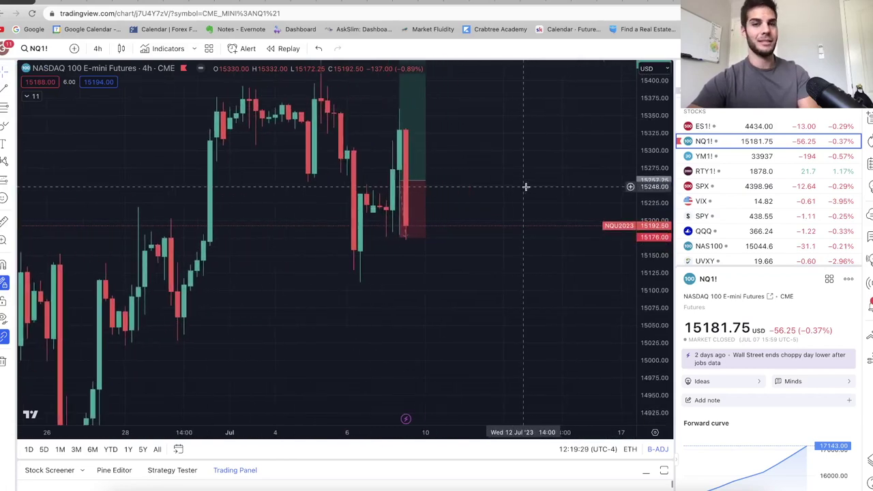
scroll(514, 186, "up", 3)
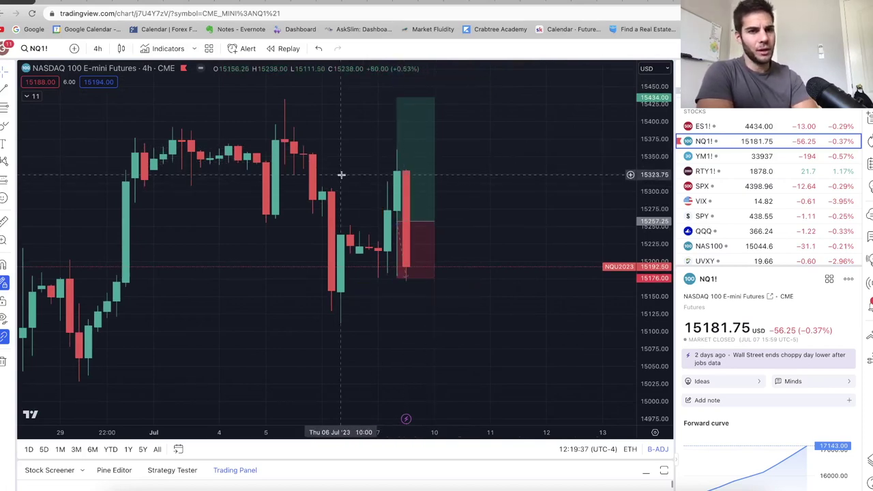
- Switch the chart to the 15-minute interval and examine the 7 July candles inside and before the long position
left_click(100, 49)
left_click(111, 146)
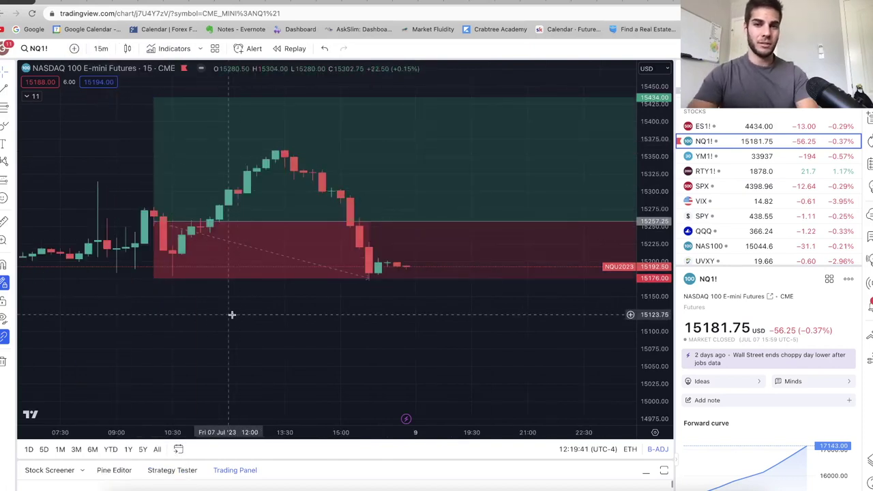
scroll(235, 312, "down", 5)
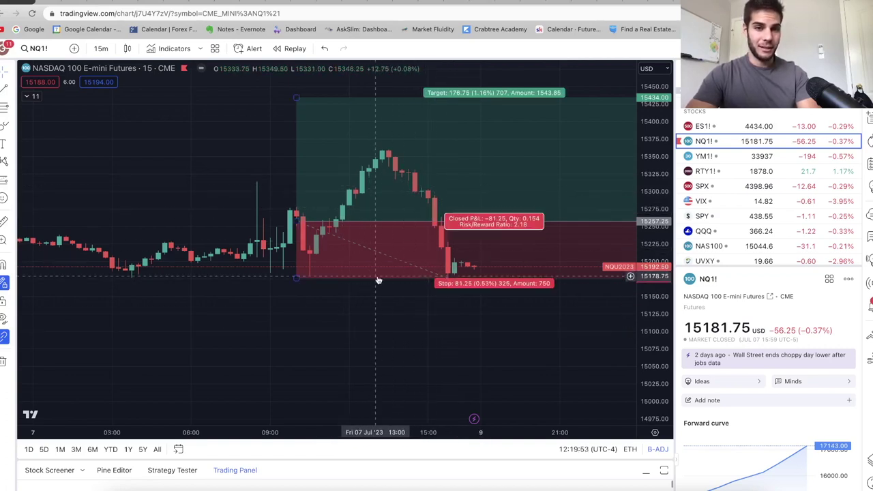
scroll(504, 271, "down", 2)
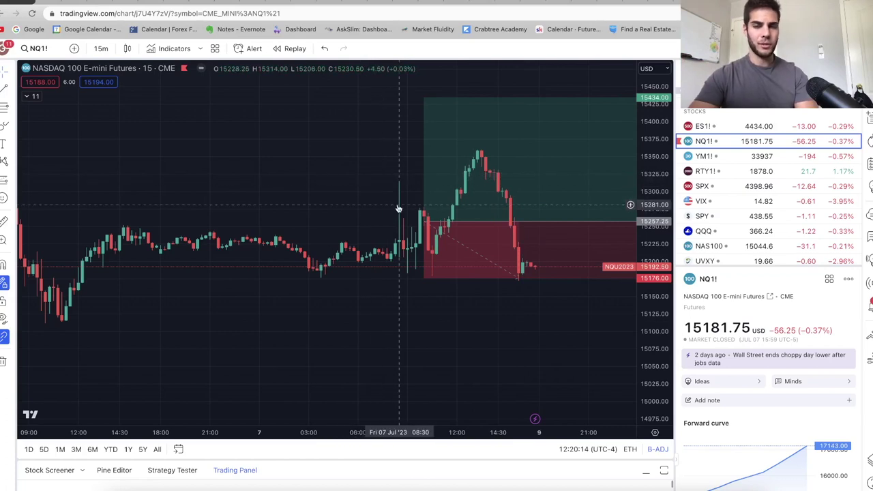
- Delete the long position and return the NASDAQ 100 E-mini Futures chart to the 4-hour interval
left_click(454, 276)
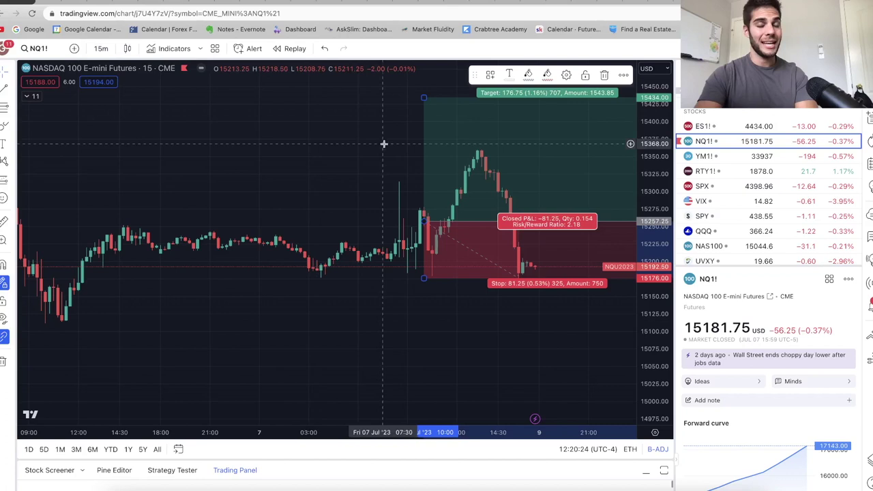
key("Delete")
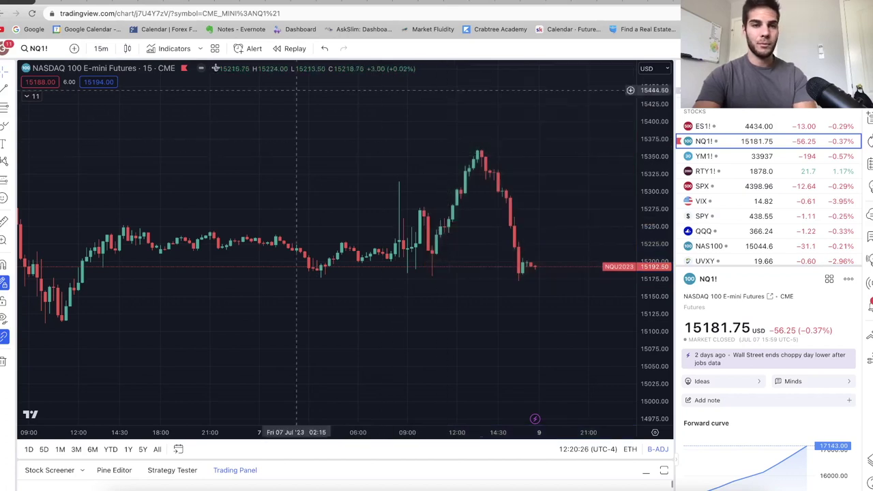
left_click(100, 48)
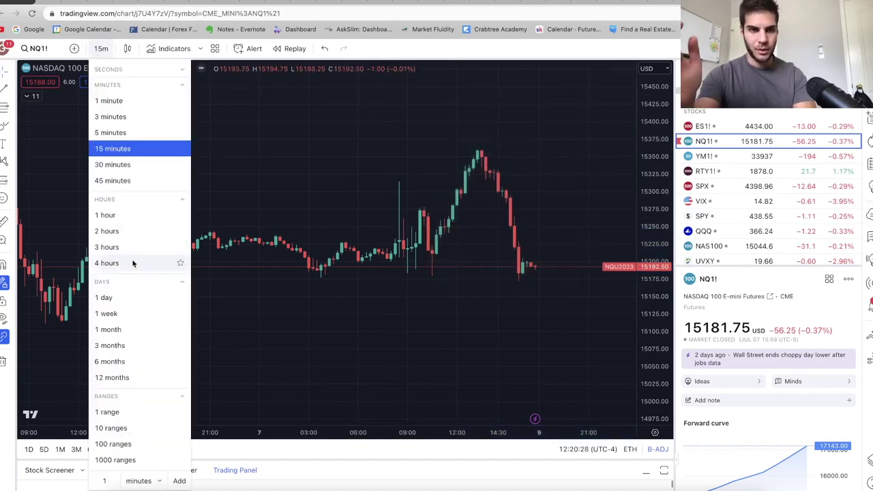
left_click(181, 262)
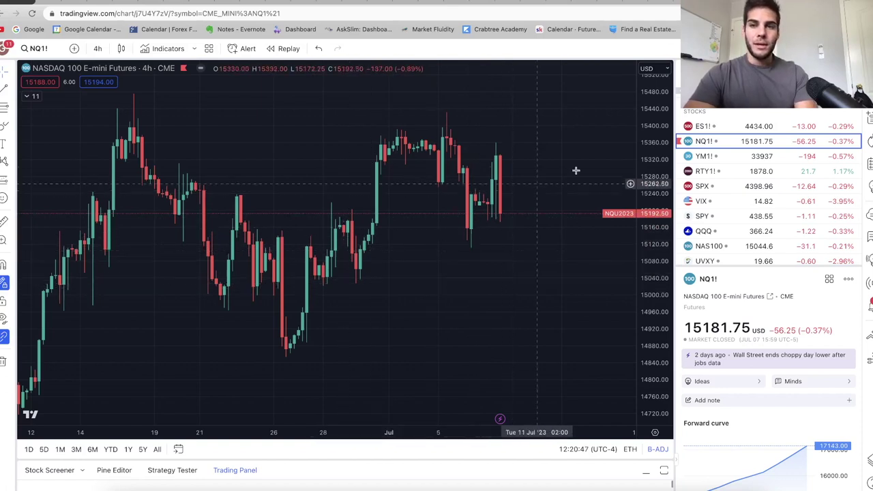
- Compare the early July price action on the 4-hour charts of ES1!, NQ1! and VIX
left_click(724, 128)
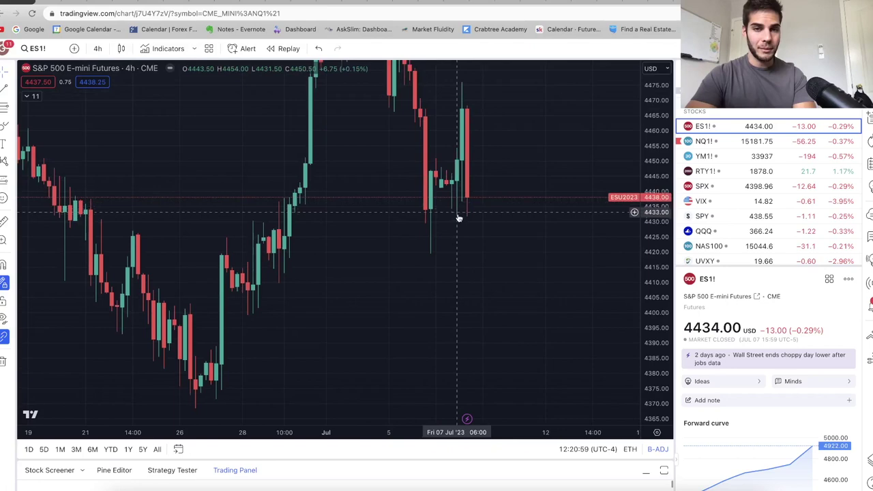
left_click_drag(660, 194, 662, 202)
scroll(502, 278, "left", 10)
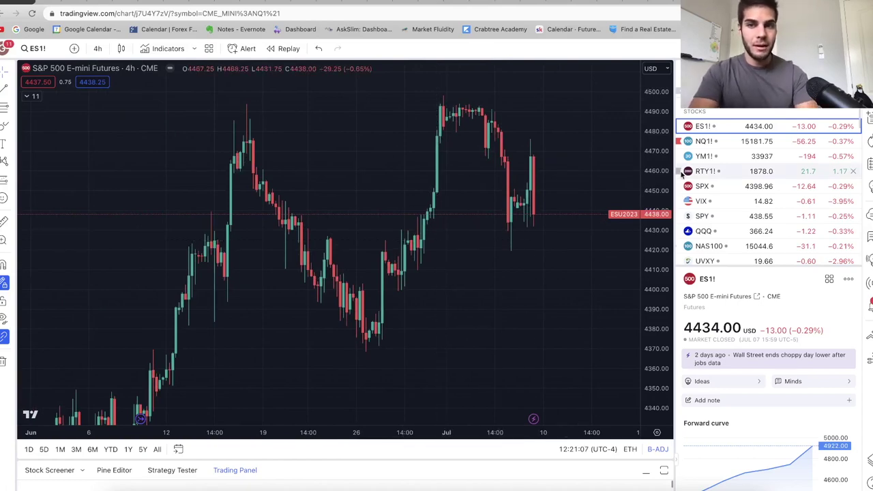
key("Down")
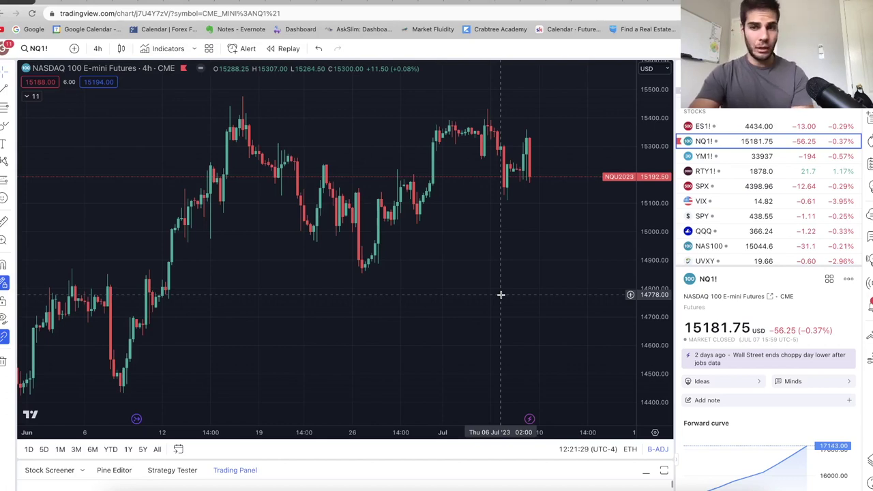
left_click(731, 201)
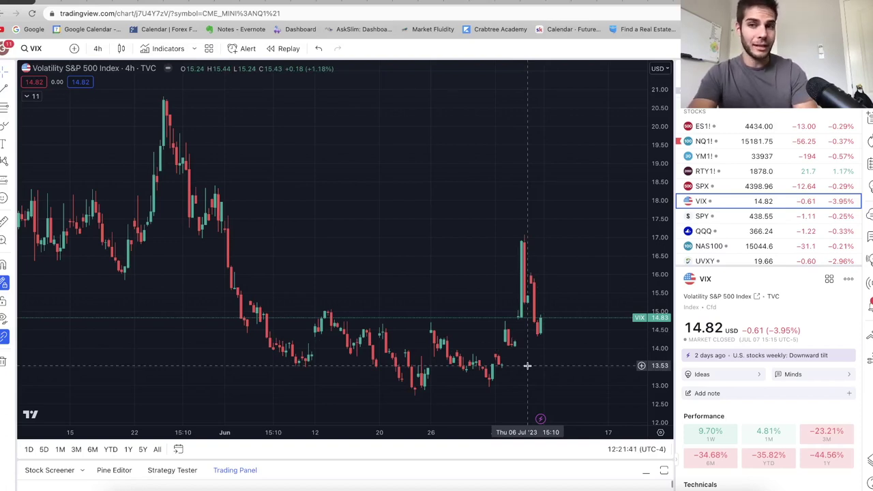
left_click(723, 127)
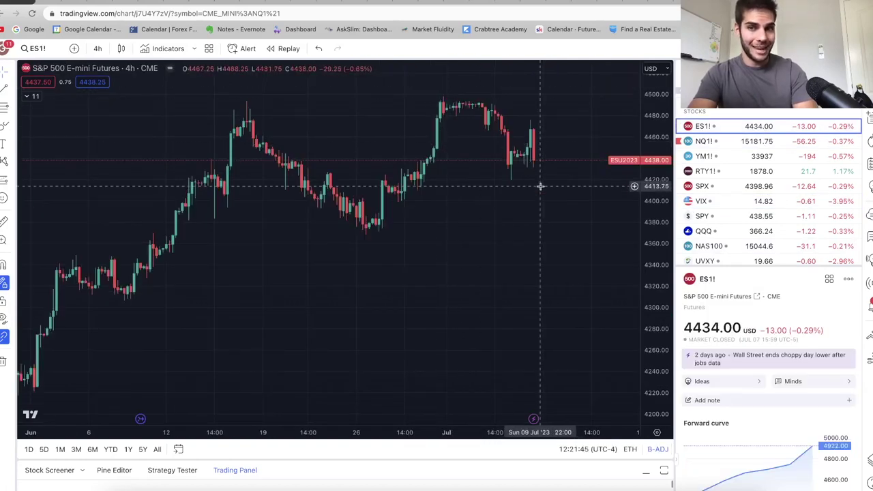
- Open the VIX chart at the 1-day interval and compress its price scale to show the moves since December
left_click(702, 201)
left_click(98, 48)
left_click(108, 298)
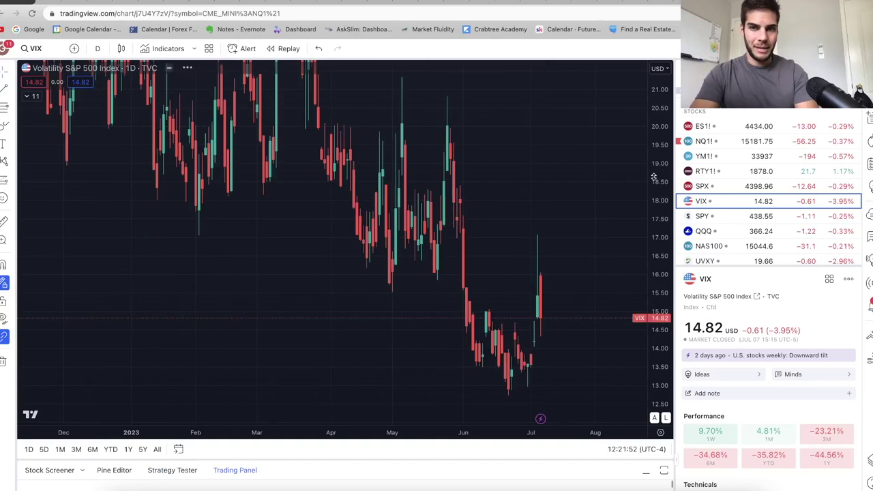
left_click_drag(653, 177, 660, 338)
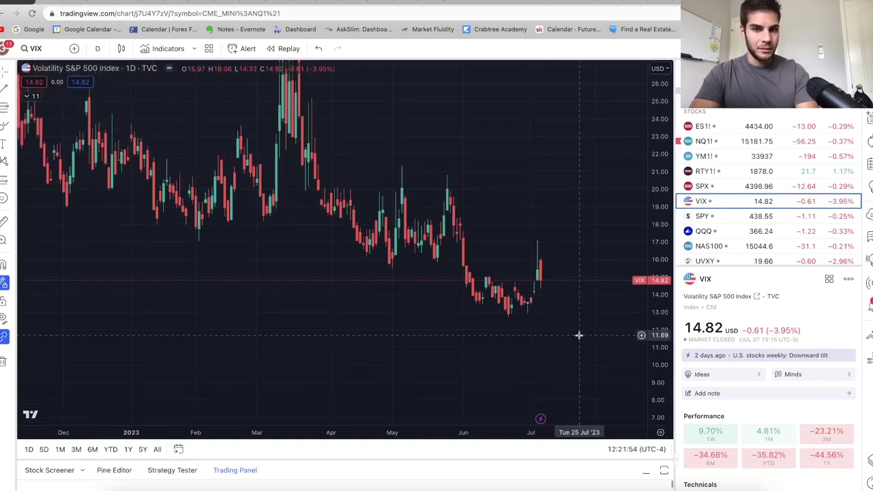
scroll(579, 334, "down", 3)
scroll(476, 327, "down", 2)
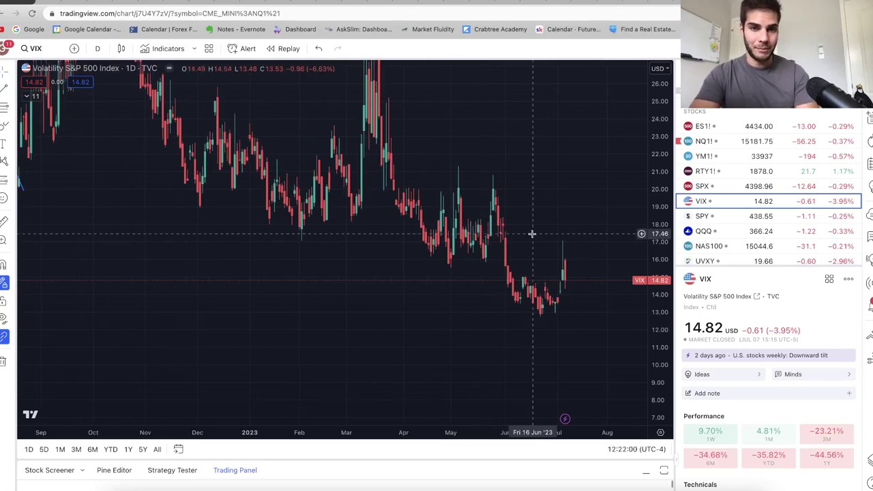
scroll(527, 234, "up", 5)
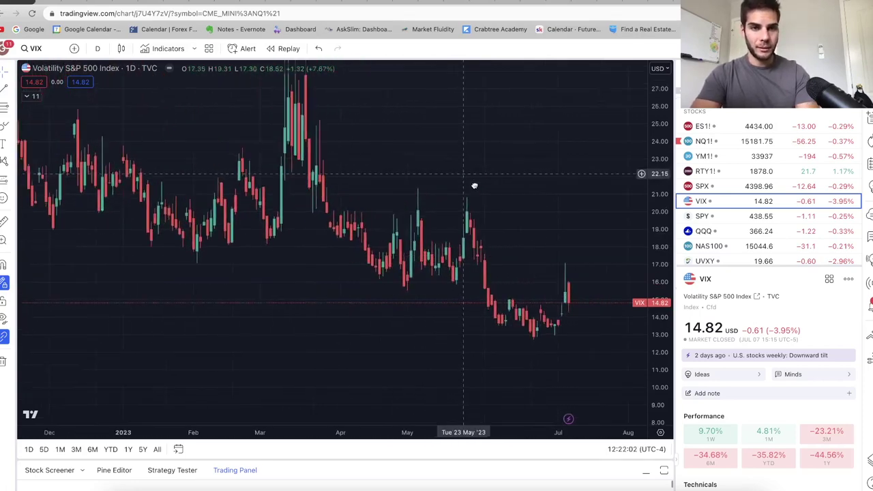
left_click_drag(474, 186, 507, 186)
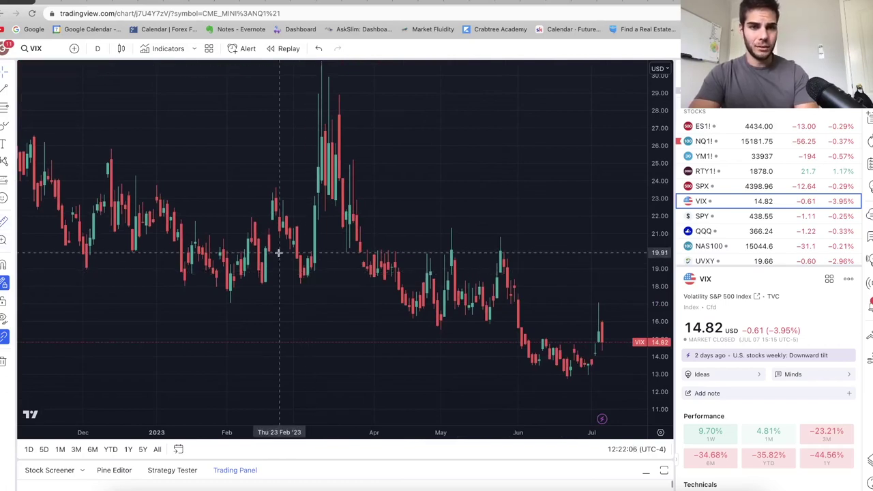
- Measure the VIX rises of mid-March 2023 and early May 2023 from their lows to their peaks
left_click(308, 269, "shift")
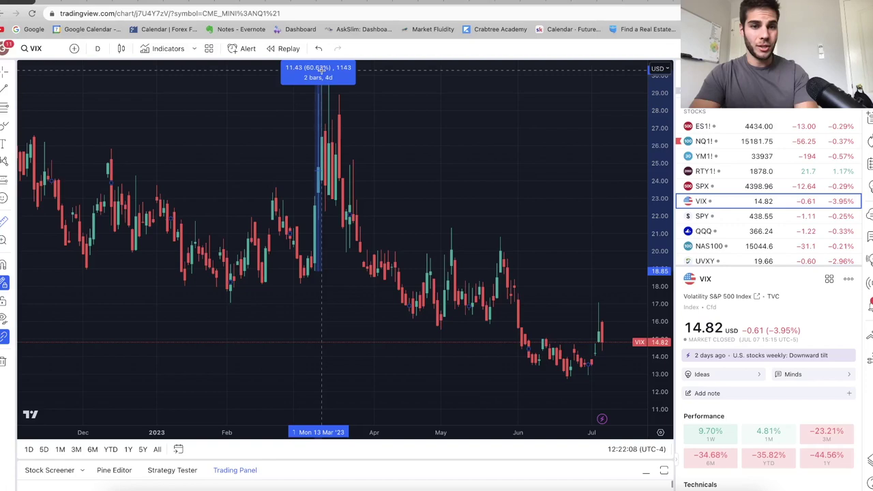
left_click(321, 70)
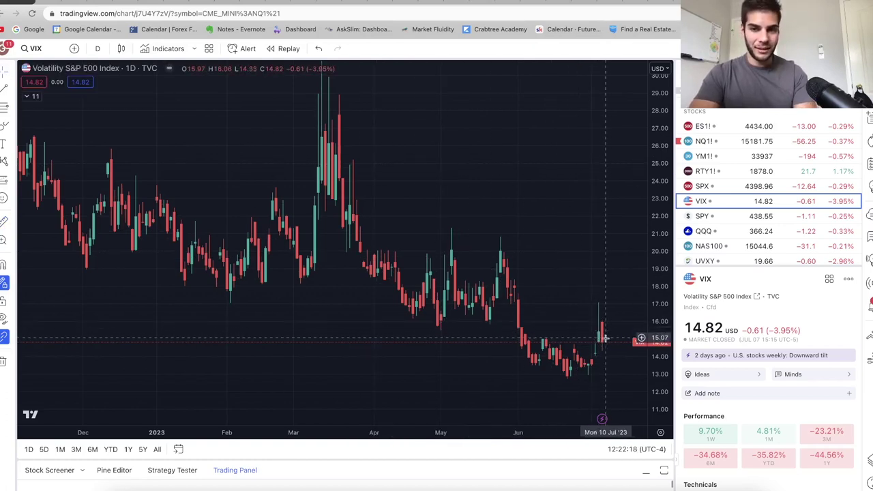
scroll(604, 338, "up", 3)
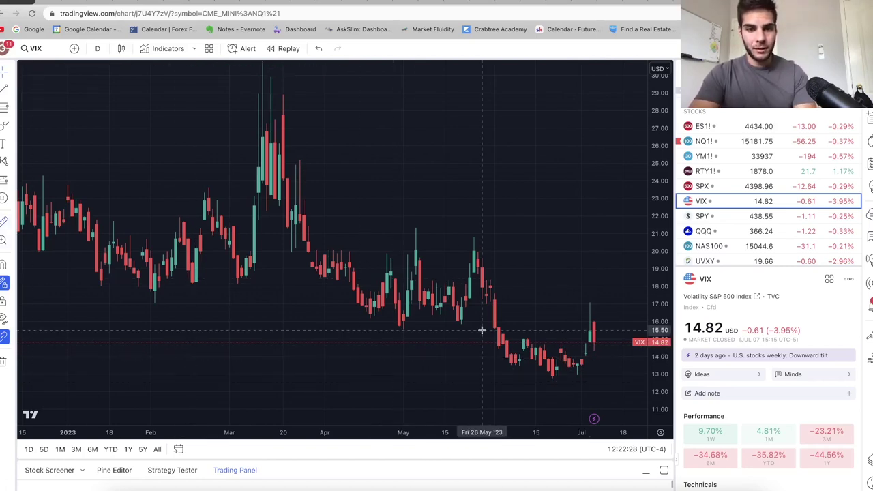
left_click(407, 329, "shift")
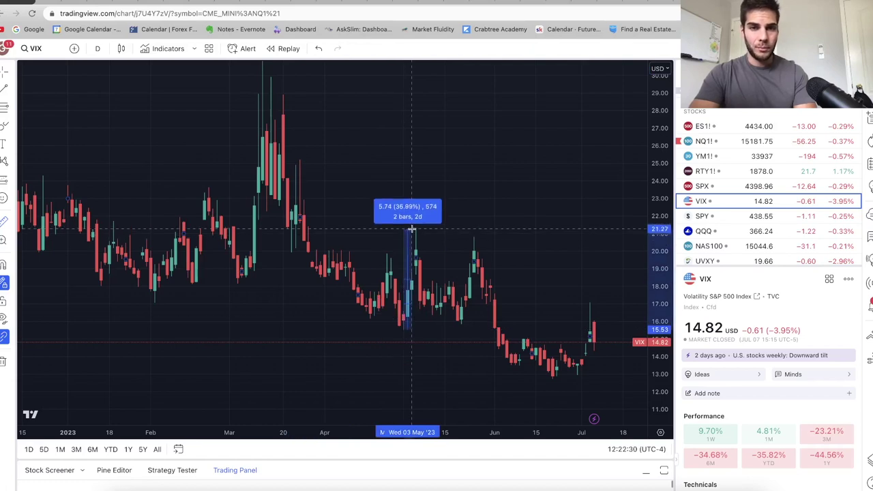
left_click(411, 229)
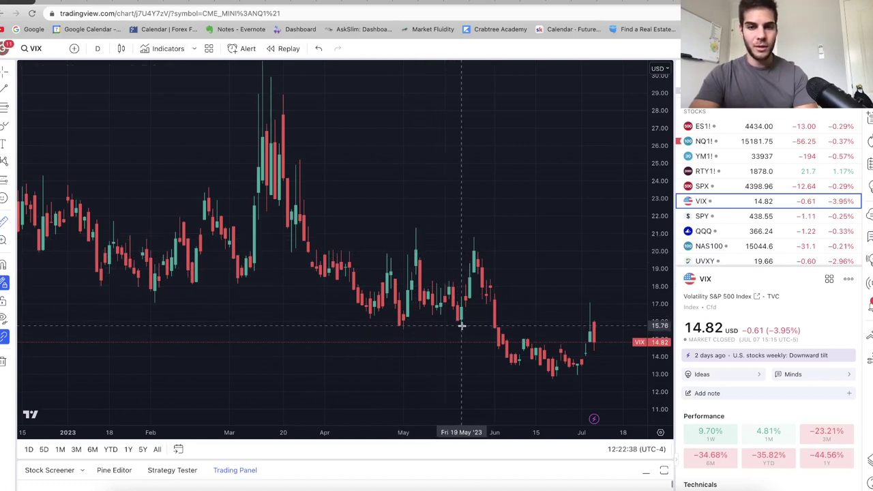
- Measure the VIX rises from the 19 May low to the late May peak and from 29 June to 7 July
left_click(4, 223)
left_click(462, 321)
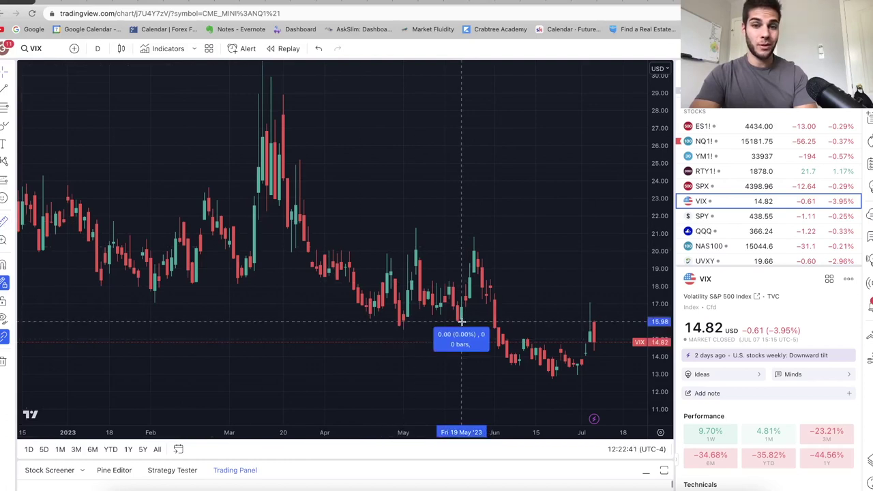
left_click(481, 236)
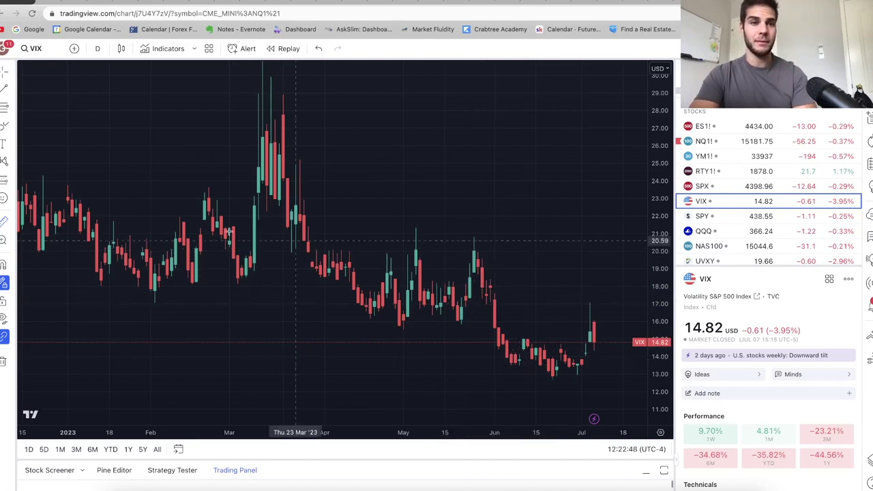
scroll(478, 259, "right", 5)
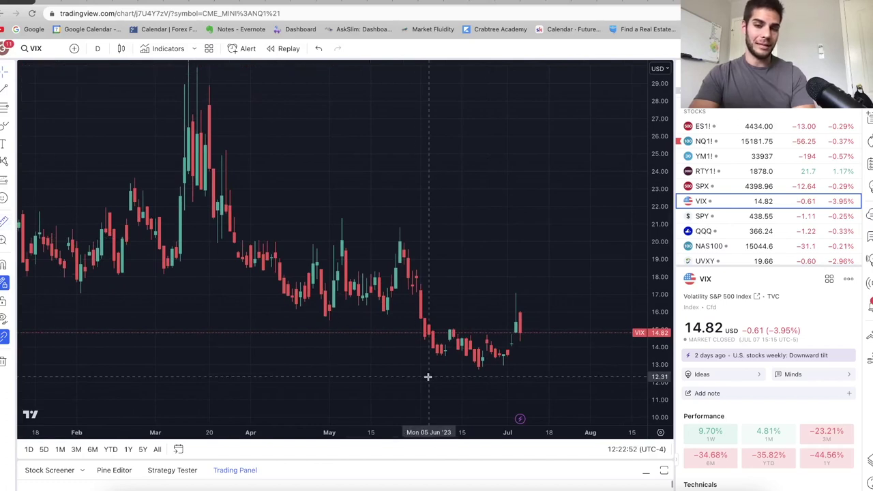
left_click(500, 364, "shift")
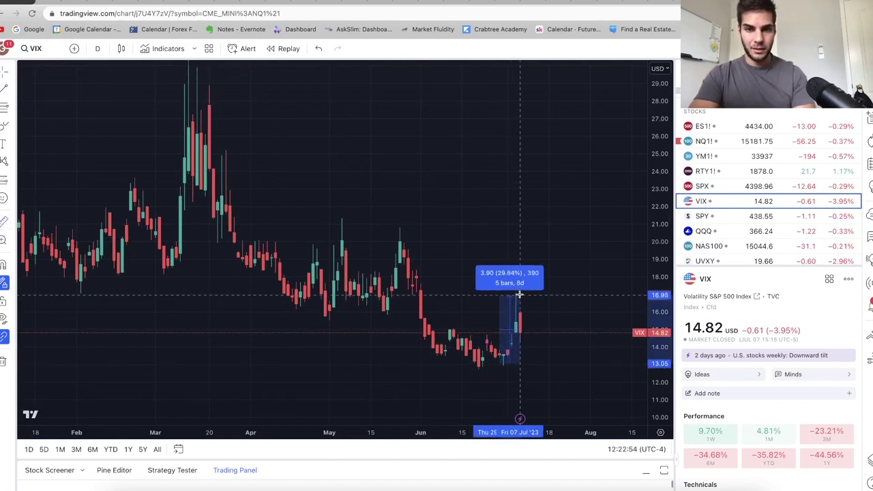
left_click(519, 294)
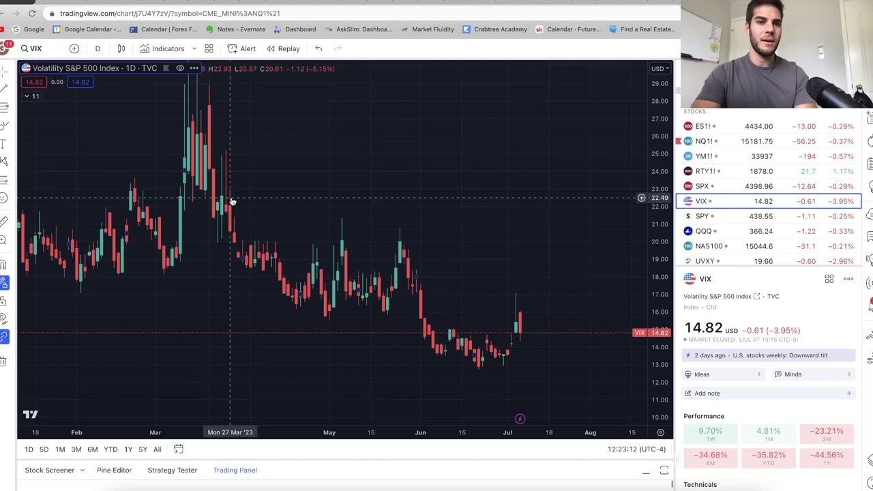
- Compare the March 2023 VIX spike with the daily charts of ES1! and NQ1! up to July
scroll(229, 201, "left", 5)
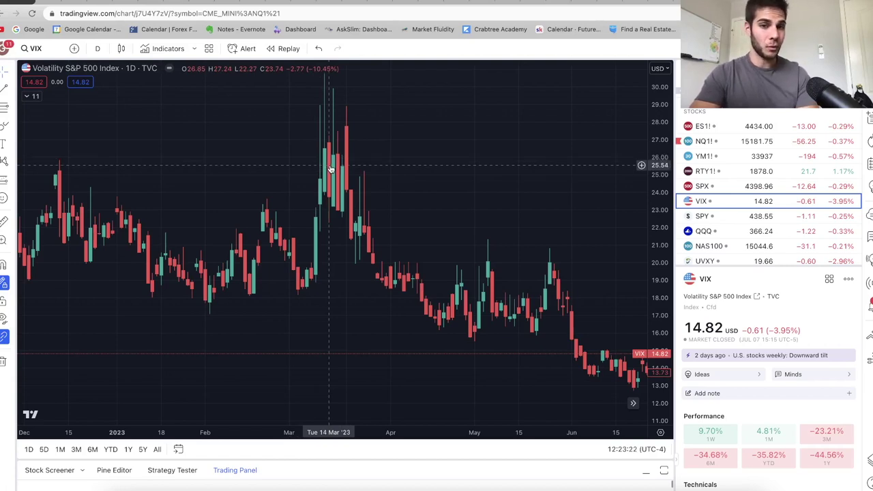
key("Up")
key("Up")
key("Up")
key("Up")
key("Up")
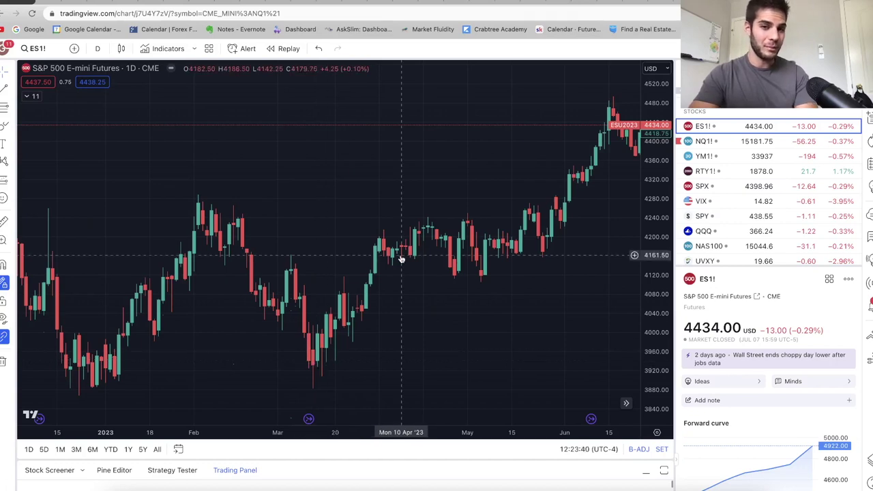
key("Down")
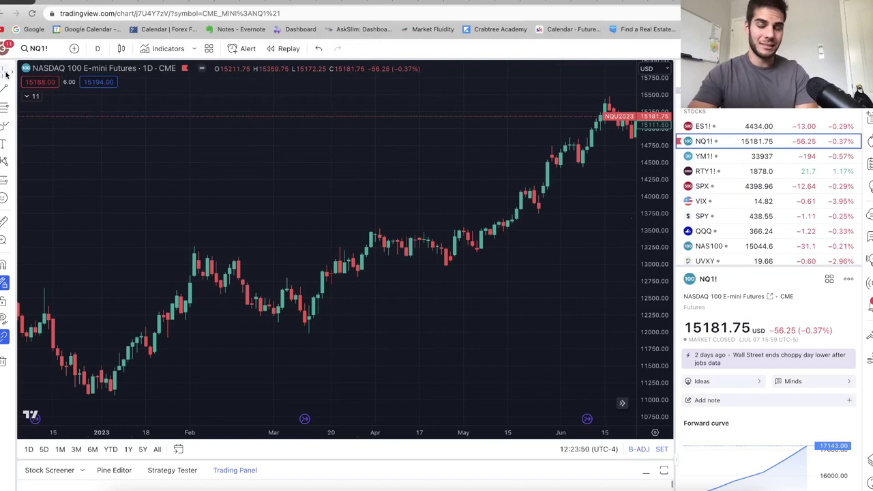
scroll(502, 232, "right", 5)
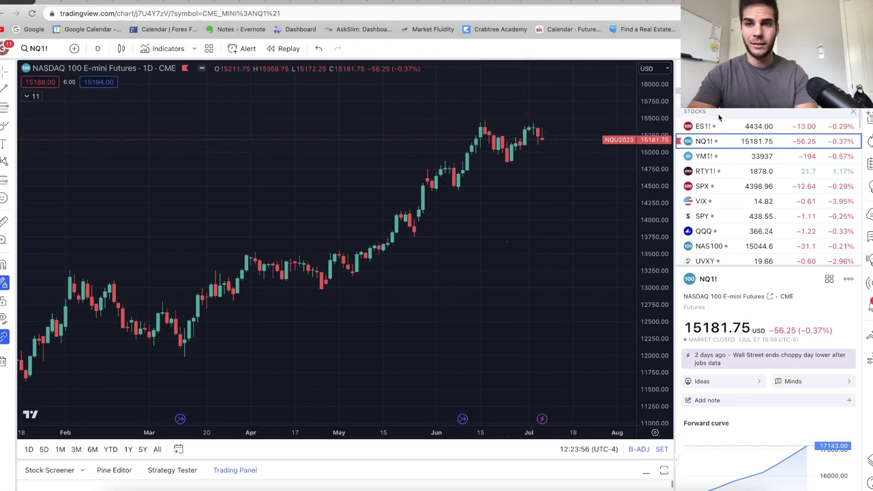
- Review the daily charts of ES1! and DXY, and open PC from the watchlist
key("Up")
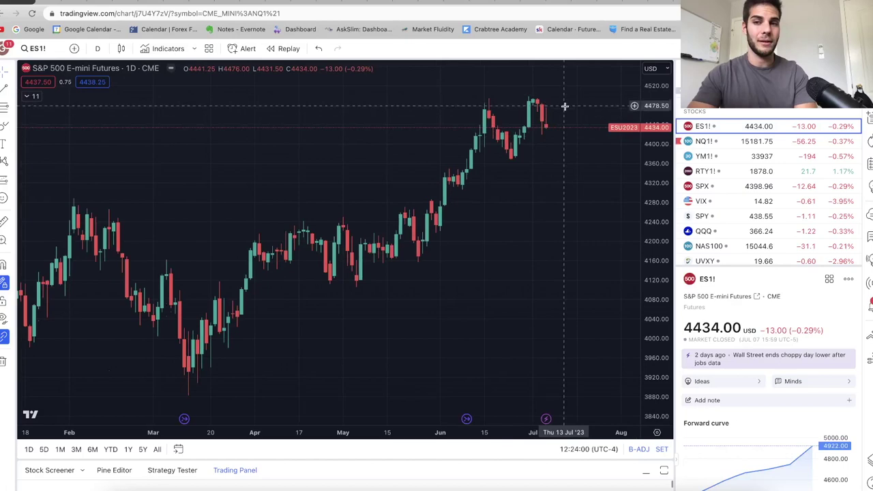
key("Up")
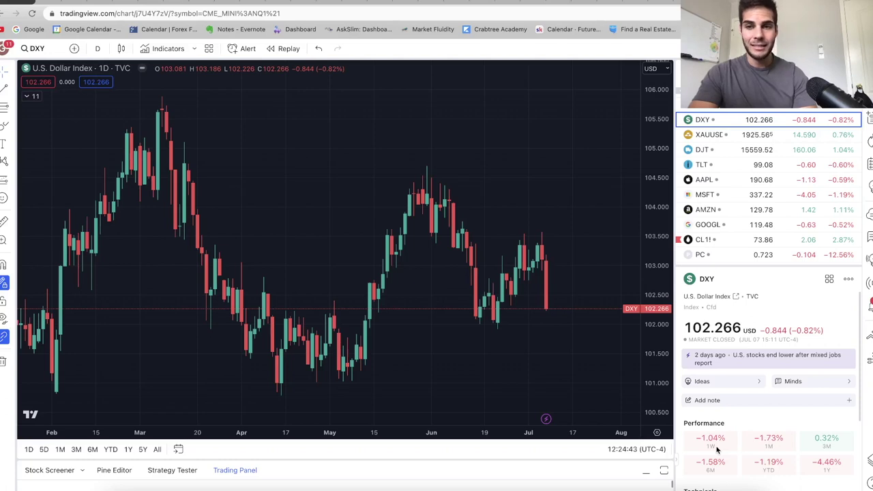
left_click(750, 255)
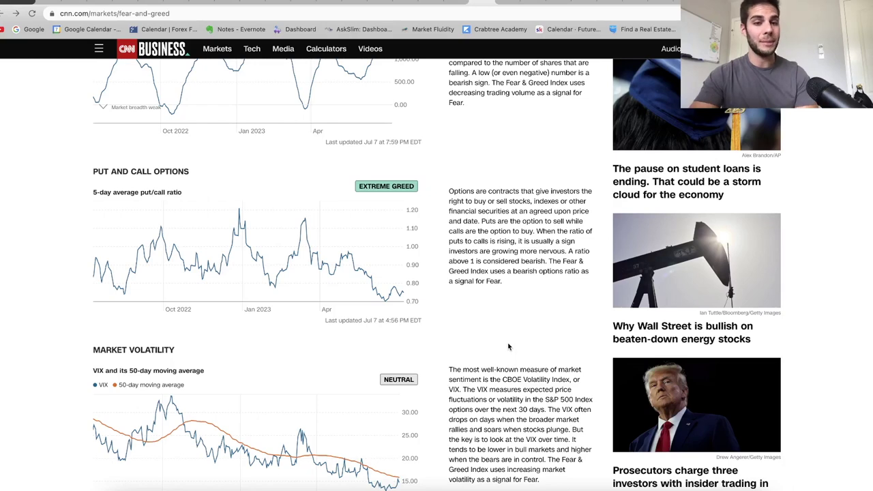
- Read the put/call options and market volatility sections of CNN's Fear & Greed page, and return to the TradingView chart
scroll(477, 345, "down", 3)
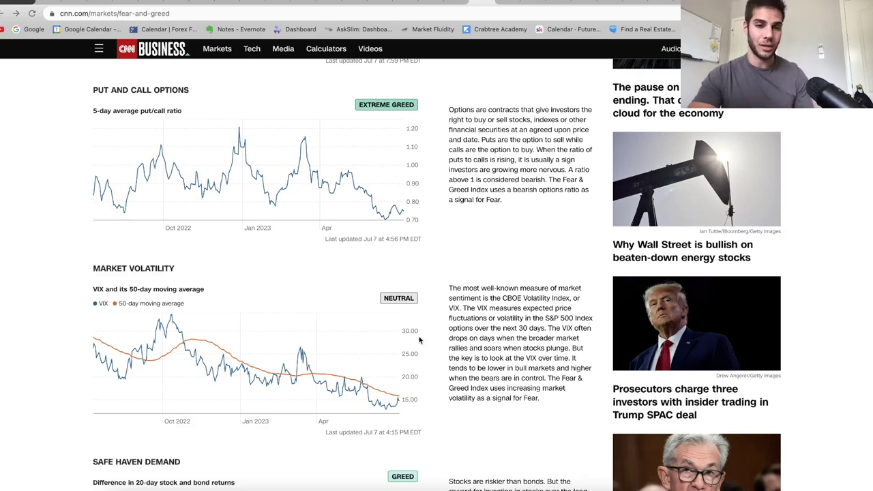
key("ctrl+Tab")
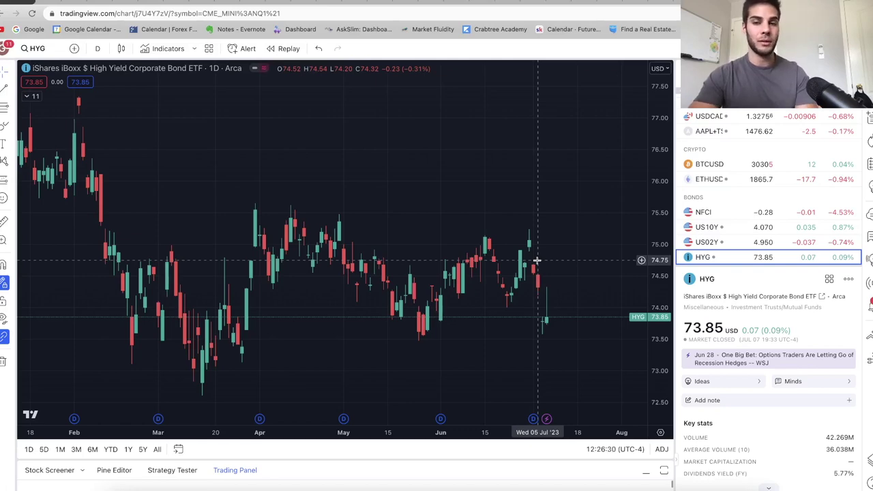
- Switch the daily chart to SPX and overlay HYG, the iShares high yield corporate bond ETF, as a comparison symbol
scroll(742, 195, "up", 5)
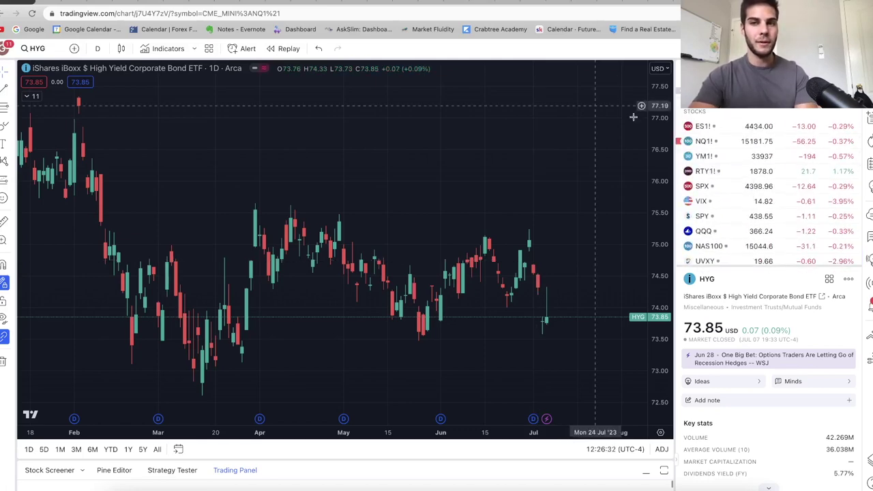
left_click(33, 48)
type("SPX")
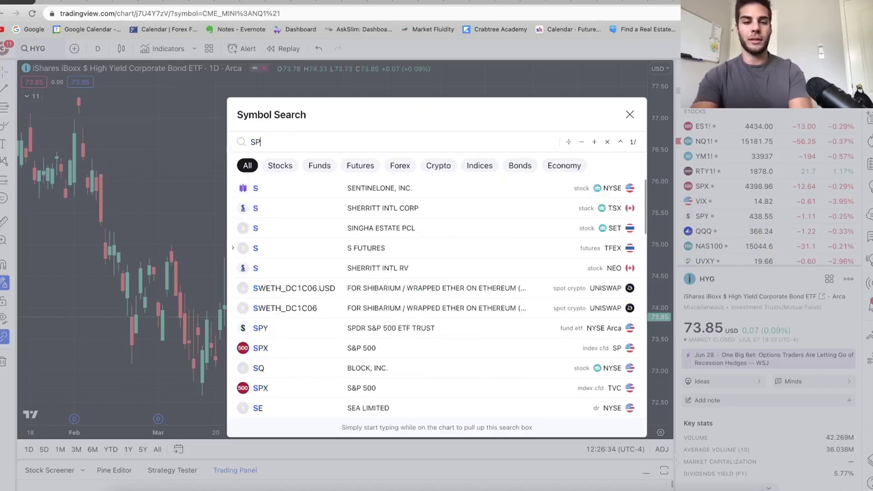
key("Return")
left_click(74, 49)
type("HYG")
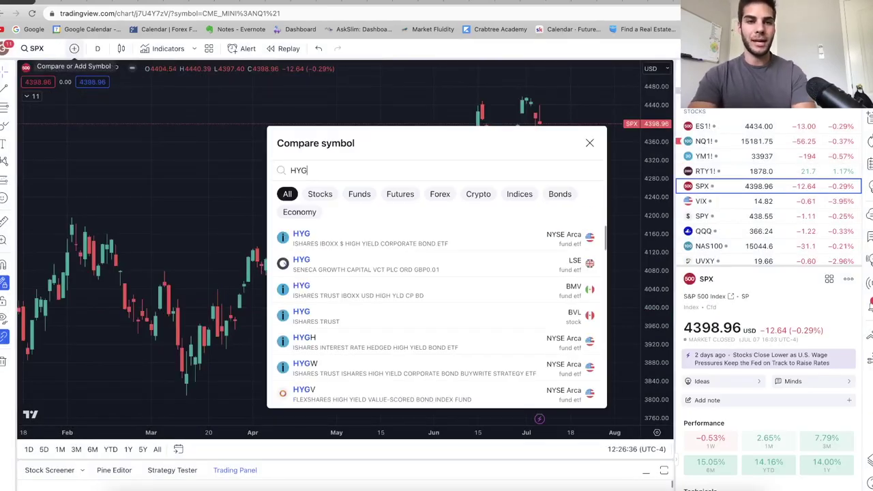
key("Return")
left_click(589, 143)
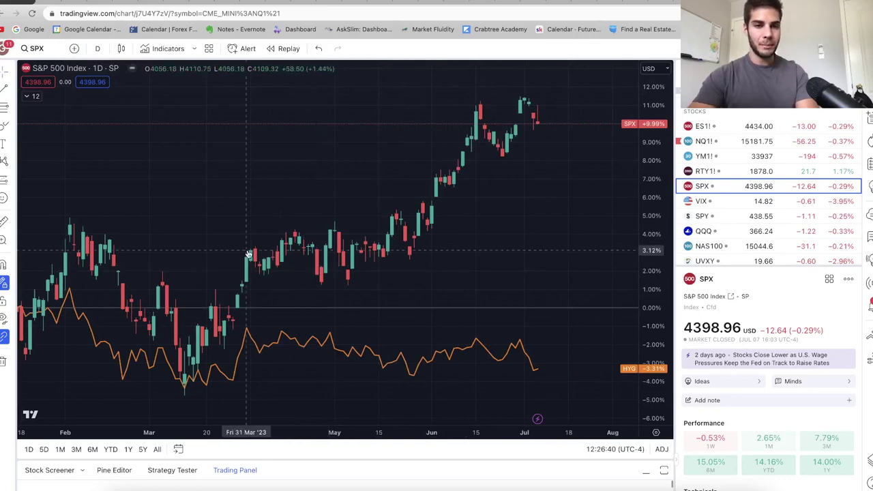
- Draw trend lines along the HYG peaks from late March to 23 May and the SPX highs from 31 March to 19 May
left_click_drag(249, 262, 316, 234)
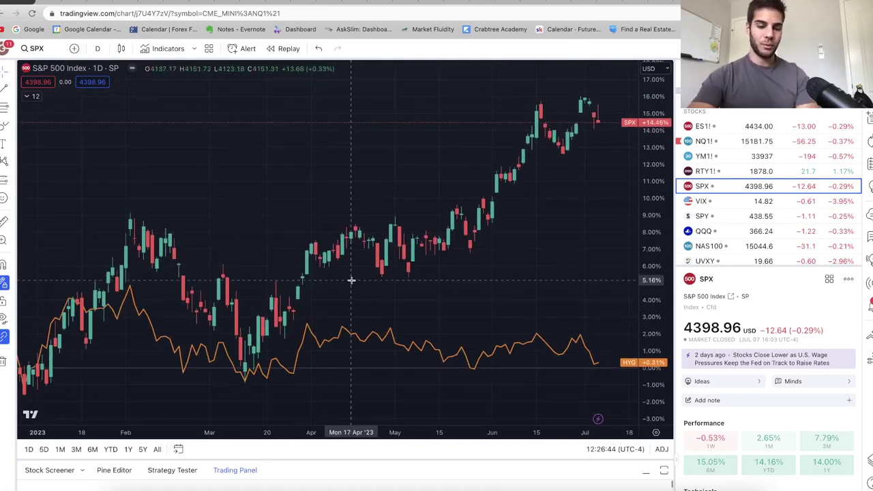
scroll(480, 266, "right", 2)
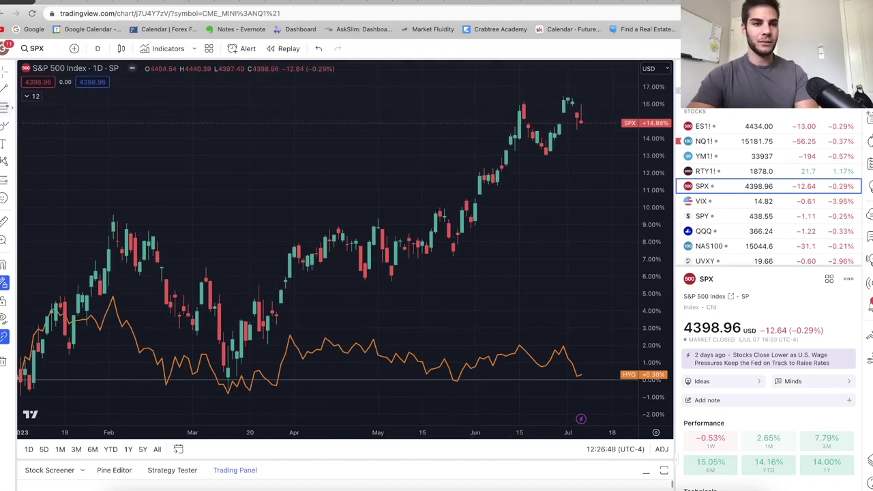
left_click(285, 330)
left_click(448, 356)
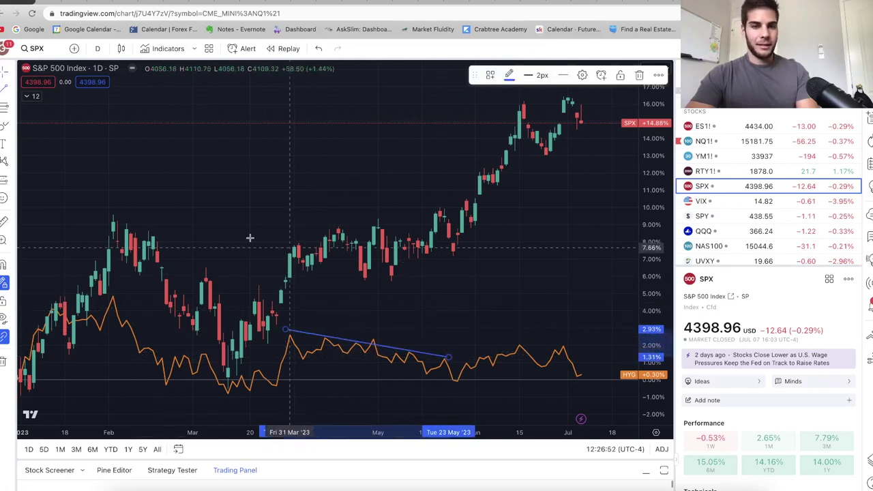
left_click(290, 244)
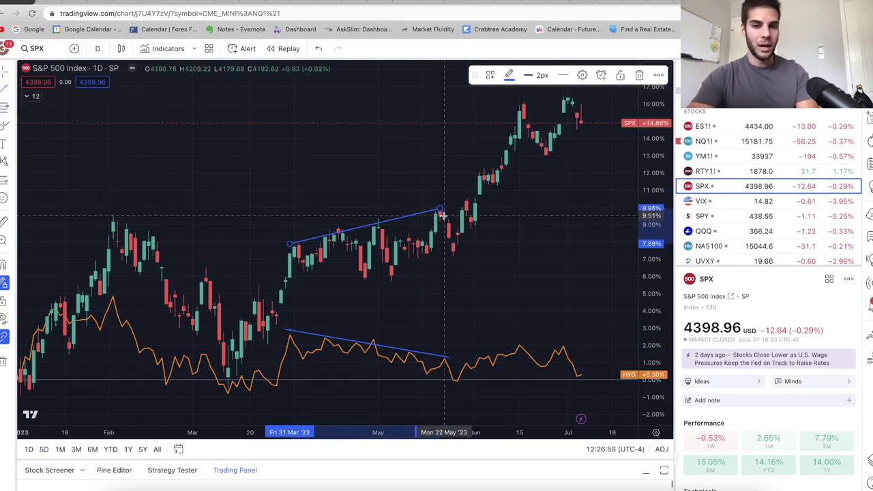
left_click(443, 213)
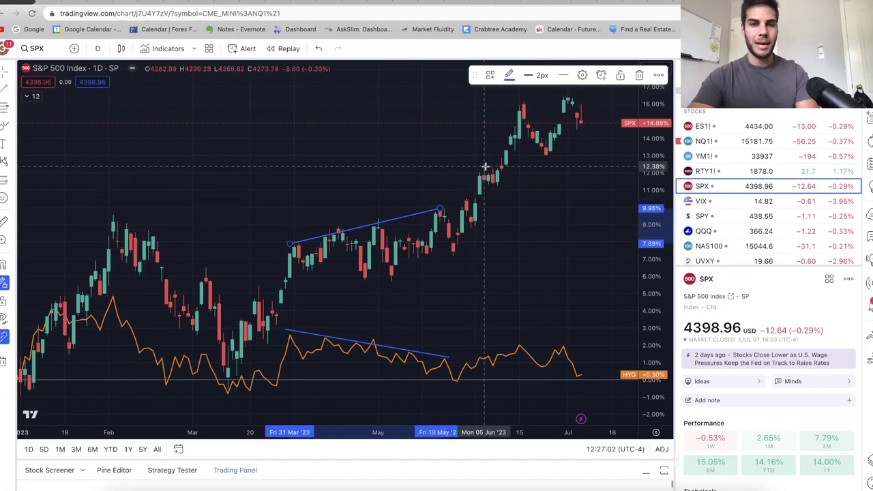
- Draw trend lines above SPX from late May to 27 June and above HYG from late May to 14 June
left_click(457, 197)
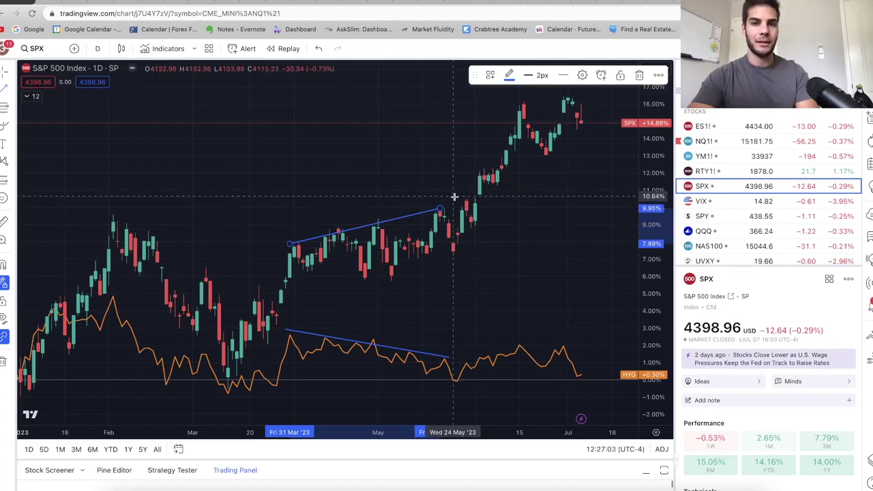
left_click(549, 99)
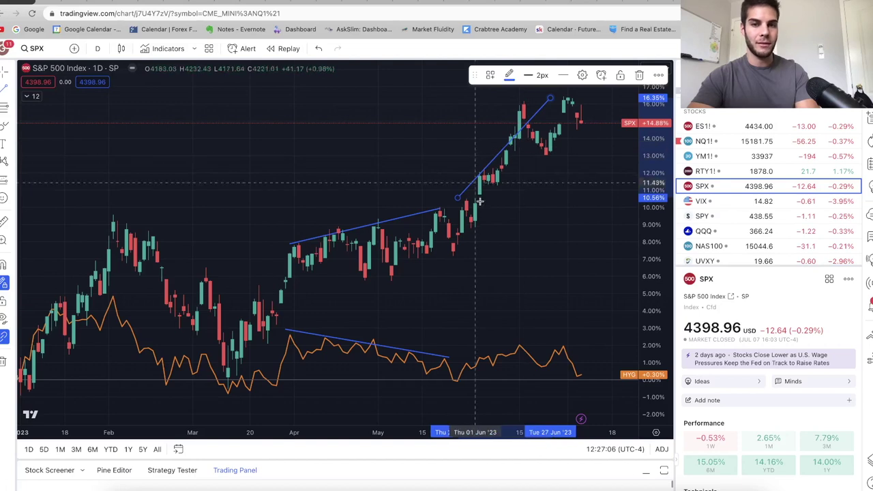
left_click(461, 356)
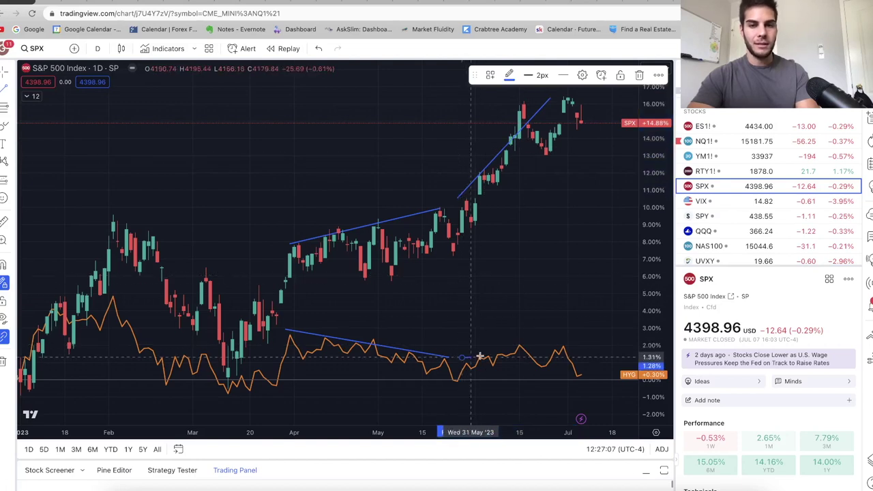
left_click(516, 347)
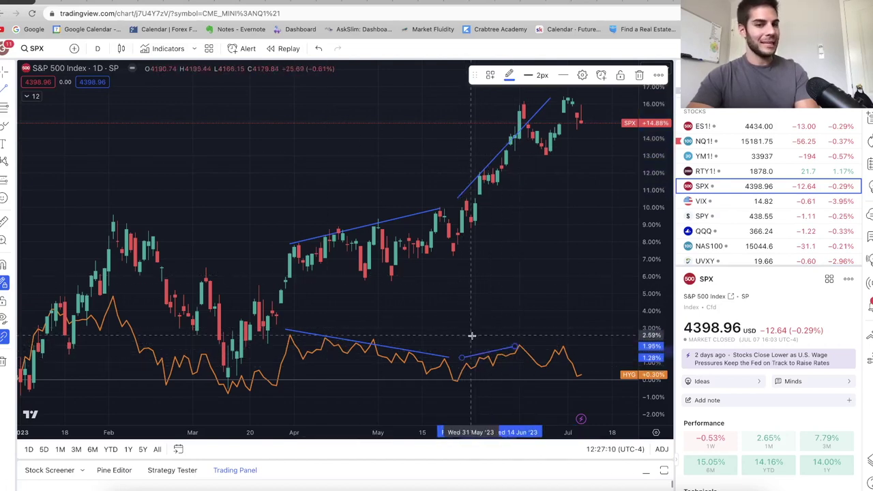
- Draw longer trend lines above HYG from 30 March to 16 June and above SPX from 31 March to 20 June
left_click(285, 327)
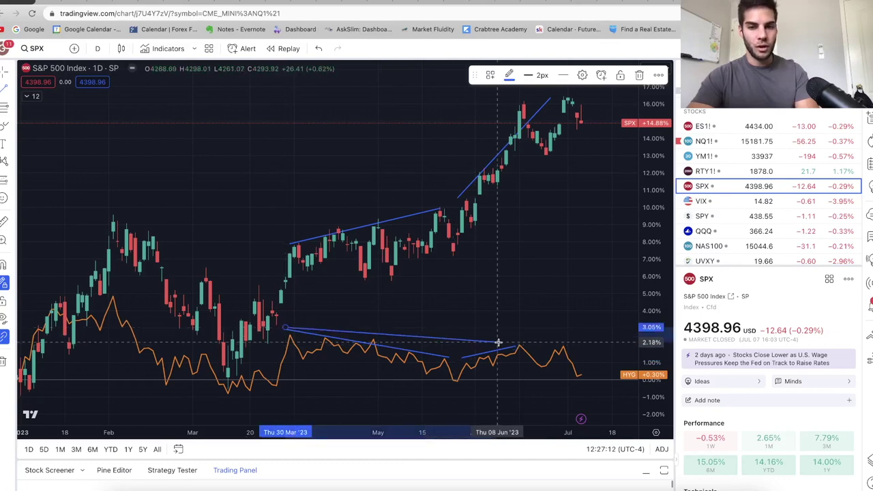
left_click(522, 343)
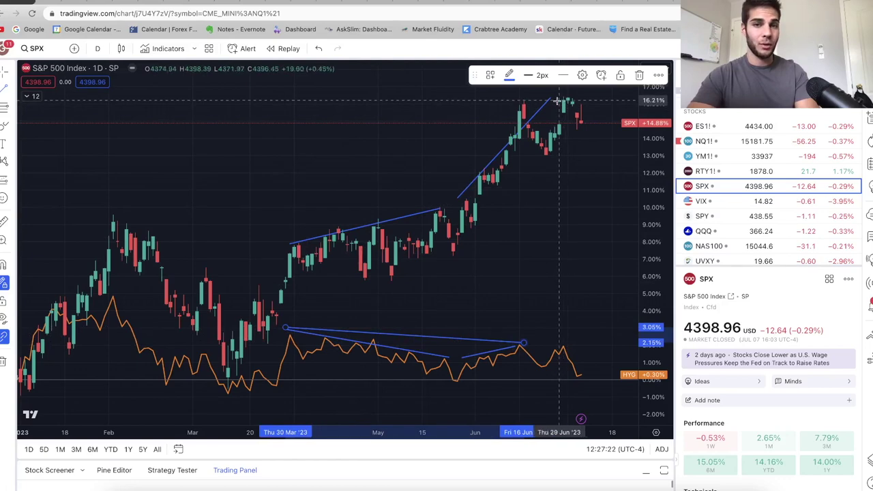
left_click_drag(292, 234, 527, 91)
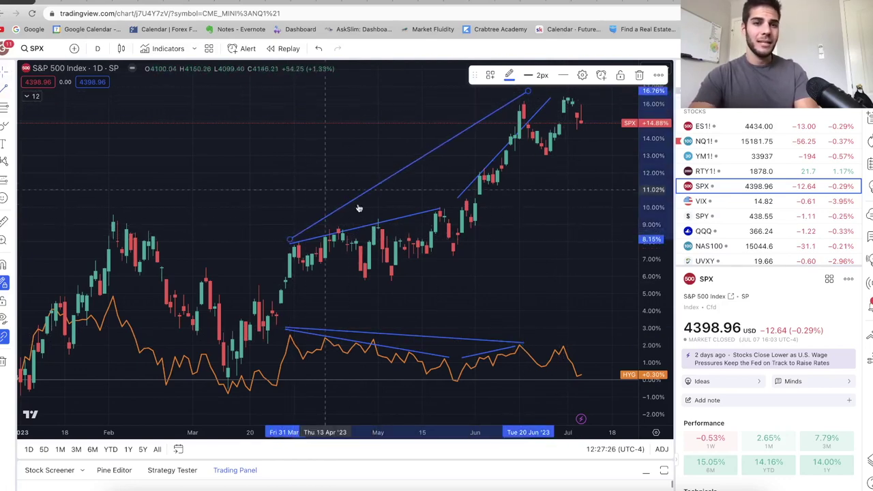
- Delete the four shorter trend lines on SPX and HYG, keeping only the two long ones
left_click(404, 216)
key("Delete")
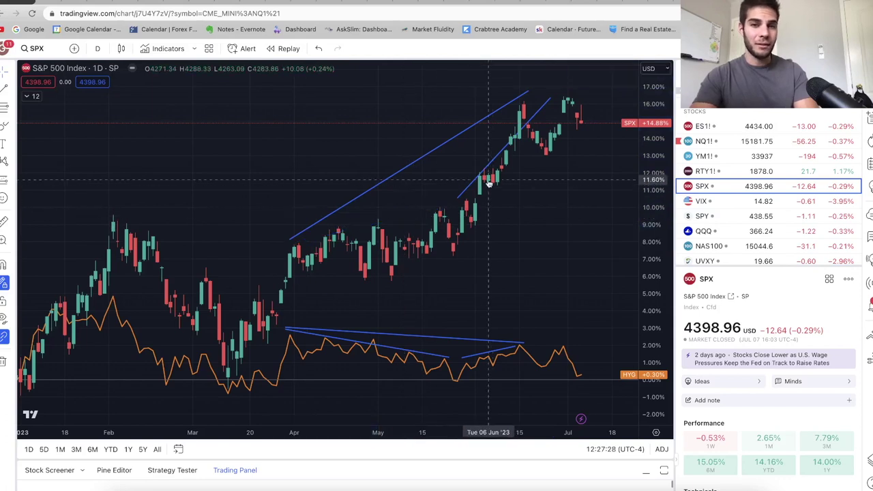
left_click(486, 170)
key("Delete")
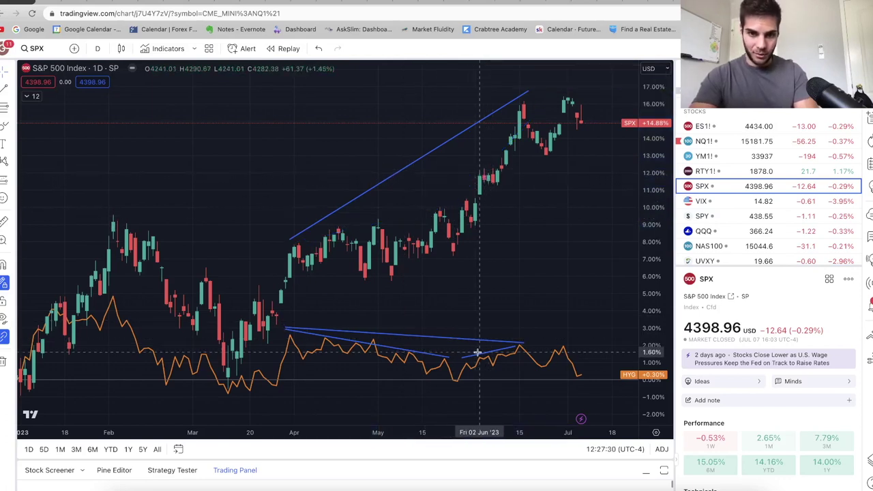
left_click(478, 353)
key("Delete")
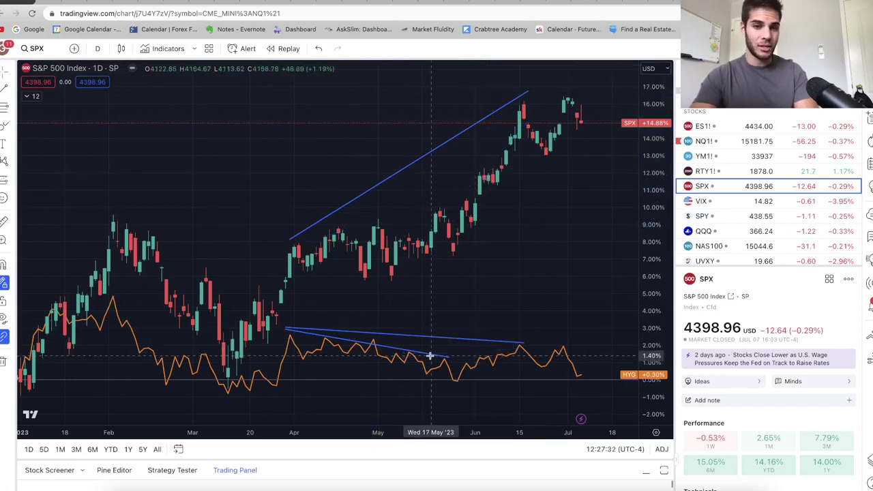
left_click(430, 355)
key("Delete")
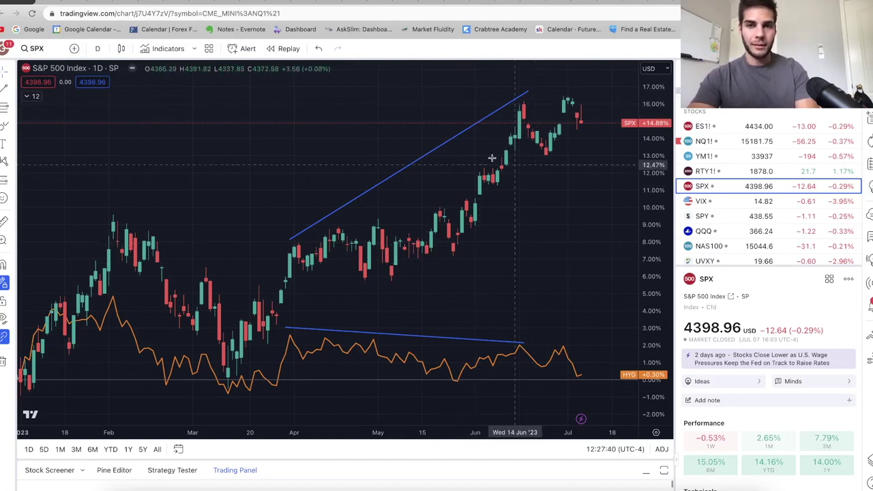
- Delete the two long trend lines above SPX and HYG
left_click(420, 156)
key("Delete")
left_click(418, 336)
key("Delete")
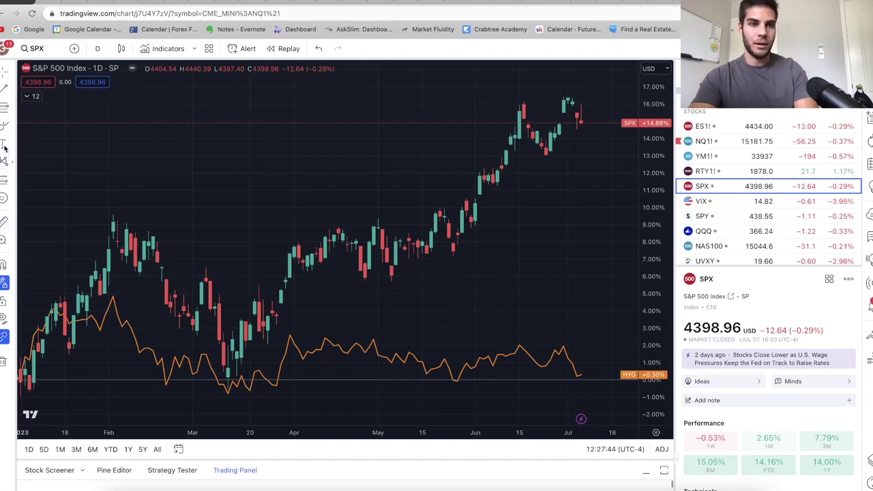
- Draw trend lines connecting the mid-June and 3 July highs on SPX and on HYG
left_click(4, 95)
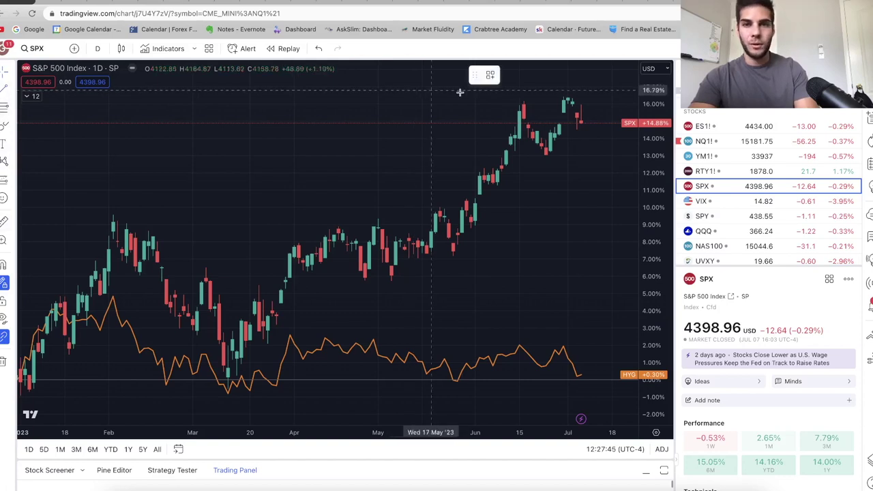
left_click(518, 109)
left_click(565, 92)
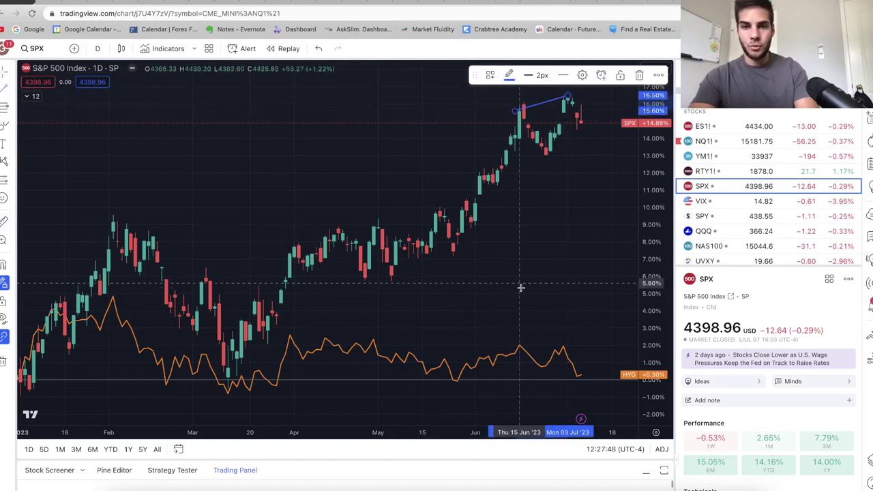
left_click(519, 346)
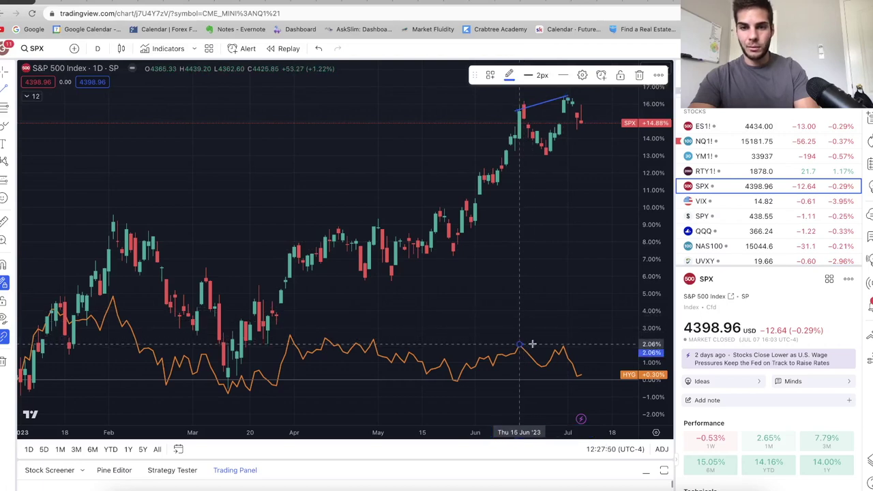
left_click(567, 349)
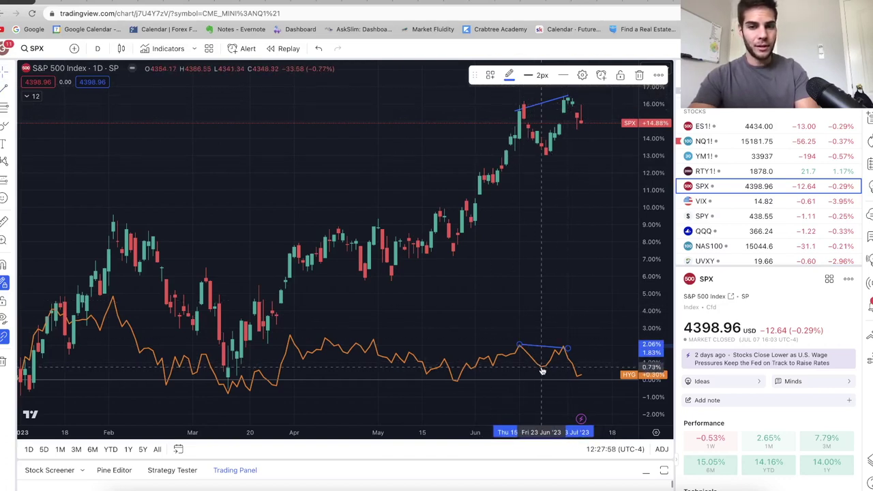
- Draw a trend line under the HYG lows from about 22 June to 6 July
left_click(542, 371)
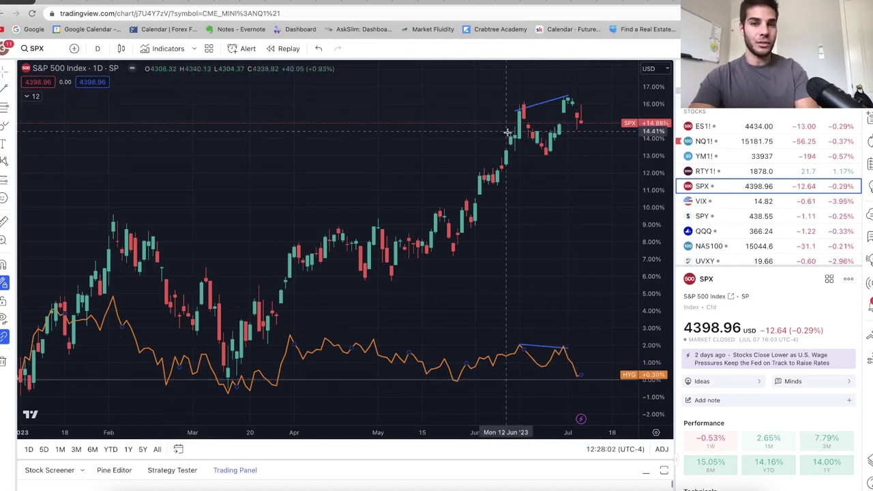
left_click(3, 89)
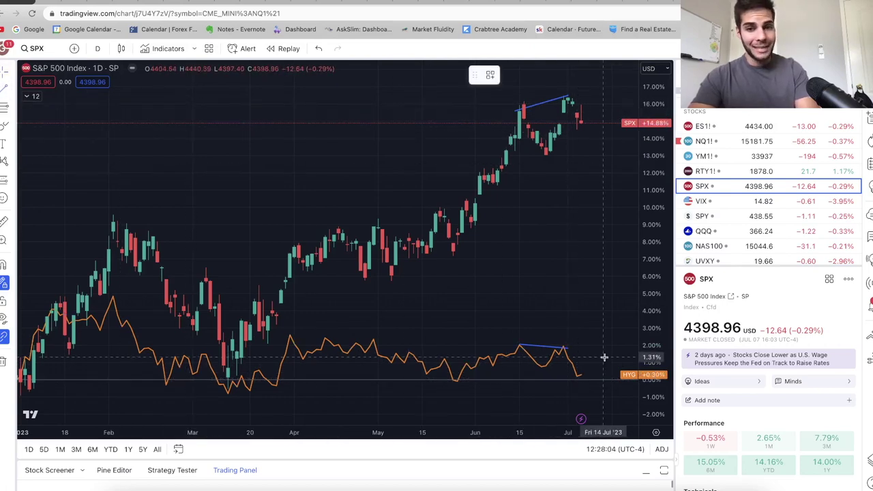
left_click(537, 366)
left_click(577, 377)
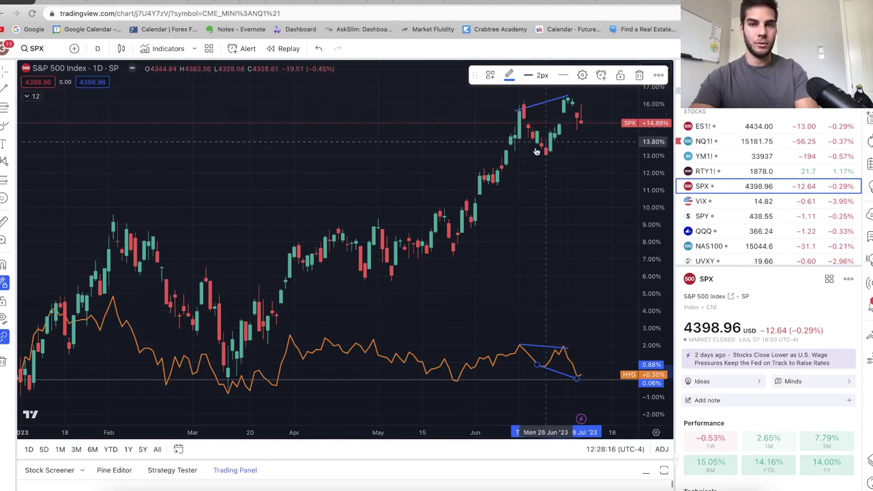
- Delete the trend lines over the recent SPX and HYG highs and the one under the HYG lows
key("Delete")
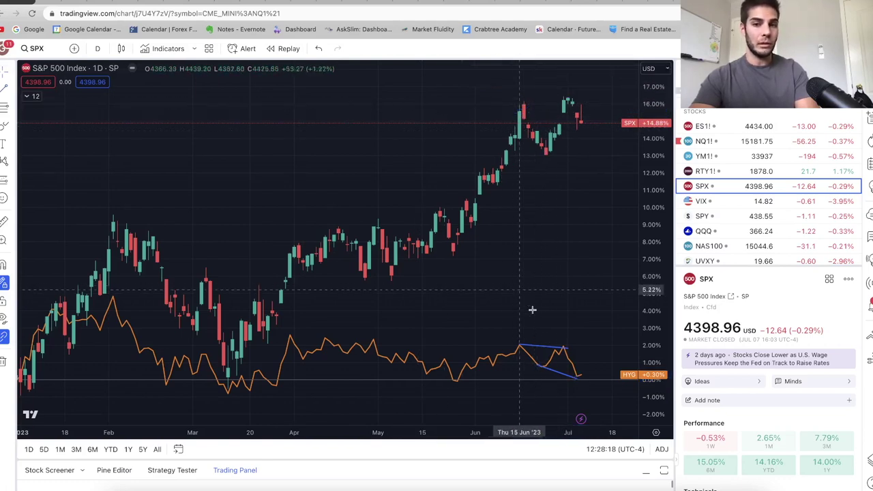
left_click(555, 368)
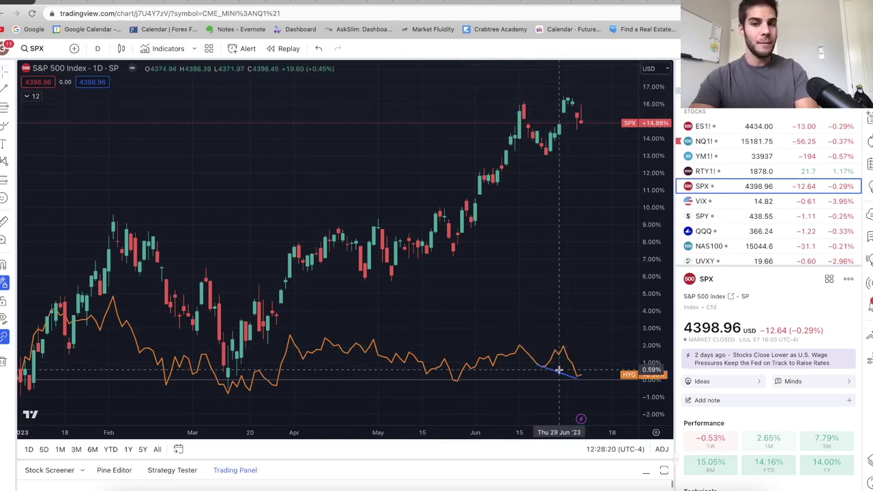
key("Delete")
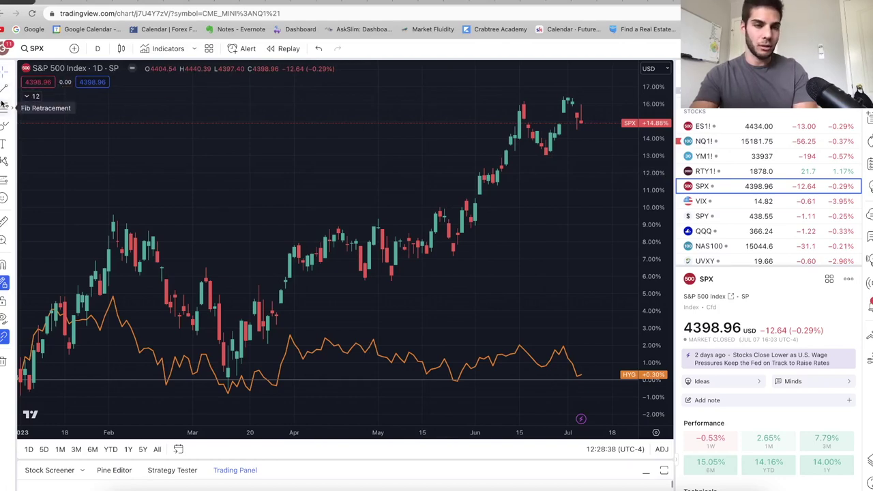
- On NQ1!, brush a freehand projected path from the latest candle up to about 15,540 in mid-July and down to about 14,530 in early August
left_click(73, 49)
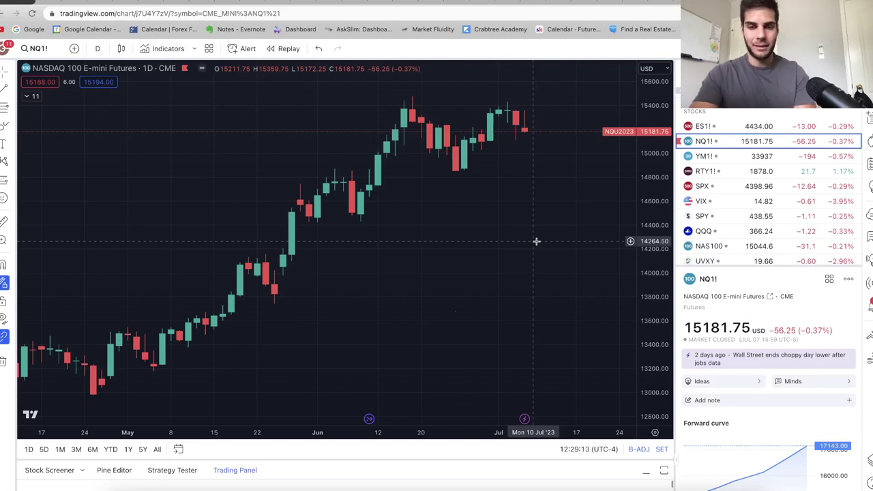
scroll(523, 165, "right", 5)
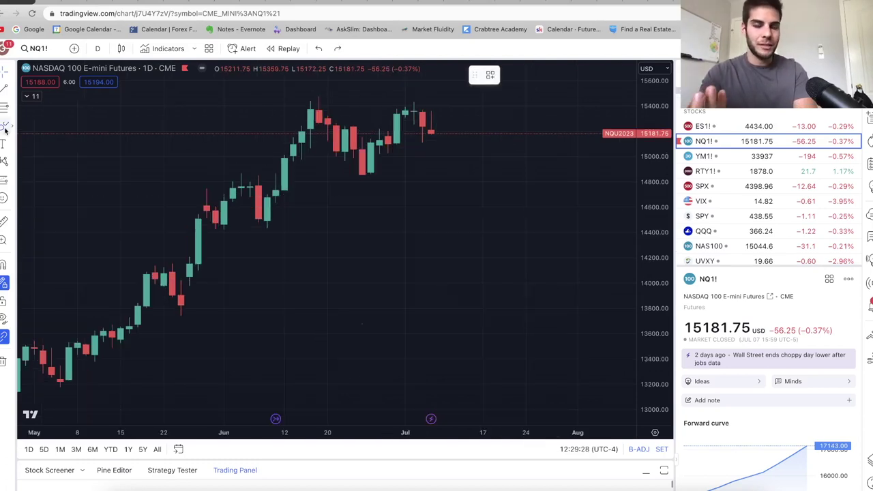
left_click(5, 128)
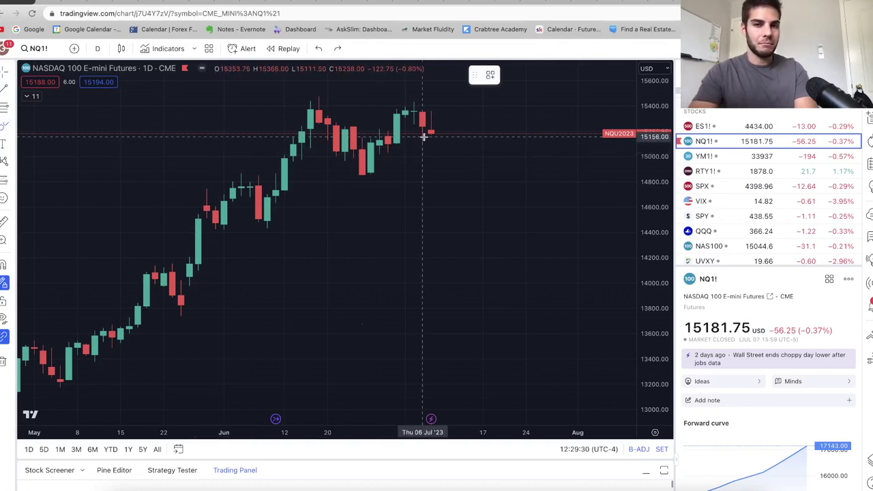
mouse_move(423, 136)
left_mouse_down()
mouse_move(455, 120)
mouse_move(470, 95)
left_mouse_up()
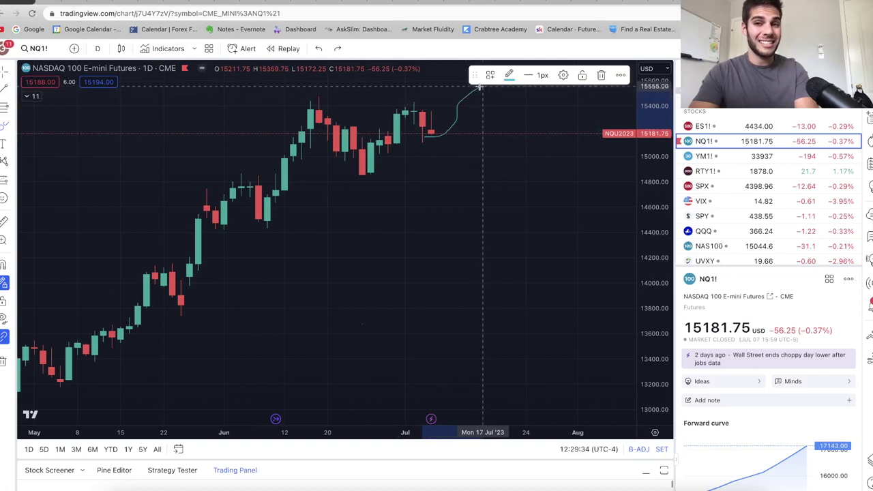
mouse_move(481, 87)
left_mouse_down()
mouse_move(503, 121)
mouse_move(619, 214)
left_mouse_up()
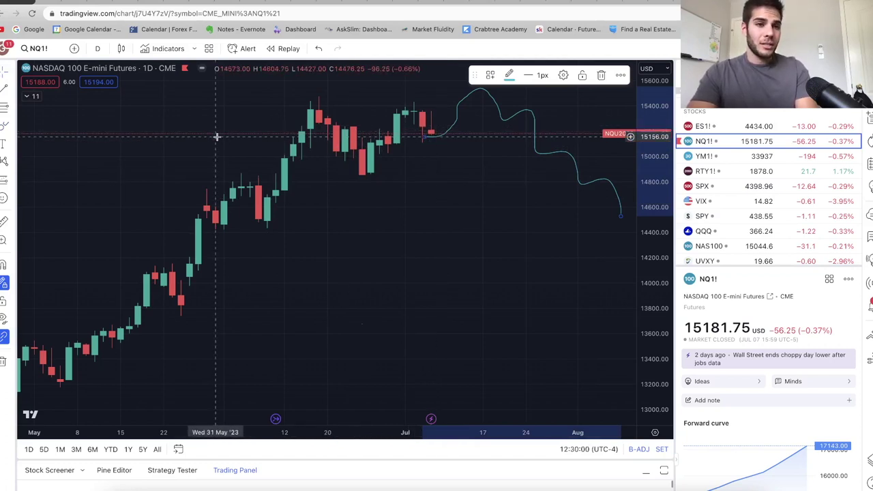
- Place a Long Position on NQ1! starting 10 July with its entry at about 15,183.50
left_click(12, 182)
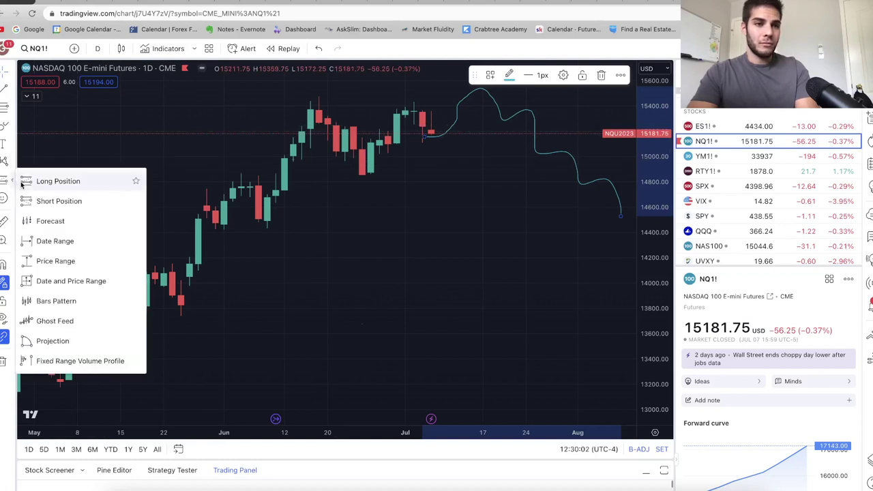
left_click(20, 182)
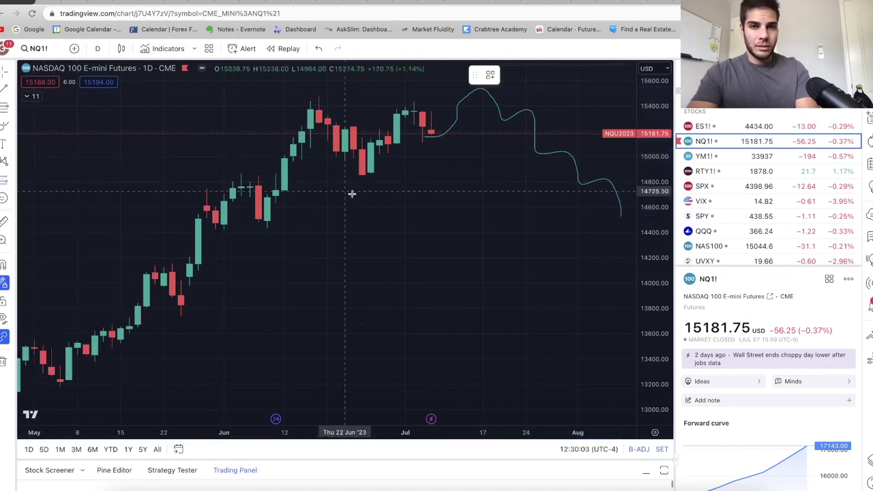
left_click(440, 133)
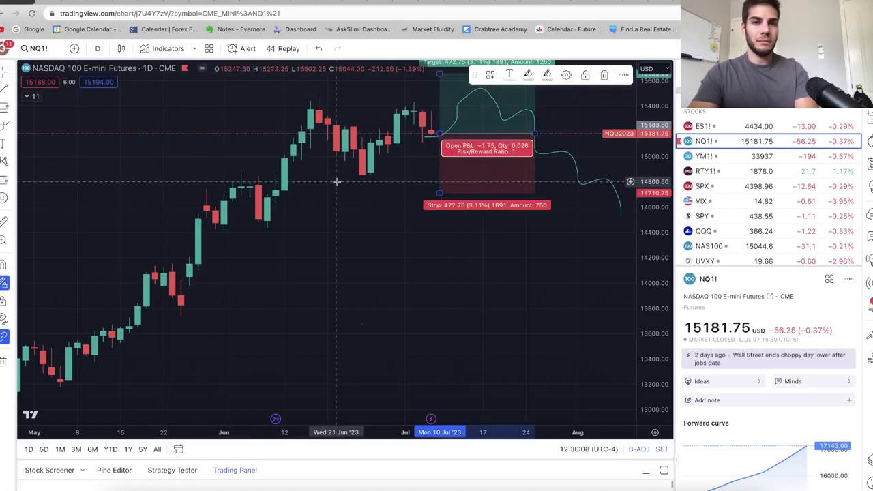
- Adjust the long position to an entry of about 15,172, a stop of about 15,003.50 and a target of about 15,510.50
mouse_move(365, 196)
left_mouse_down()
mouse_move(374, 201)
mouse_move(356, 179)
left_mouse_up()
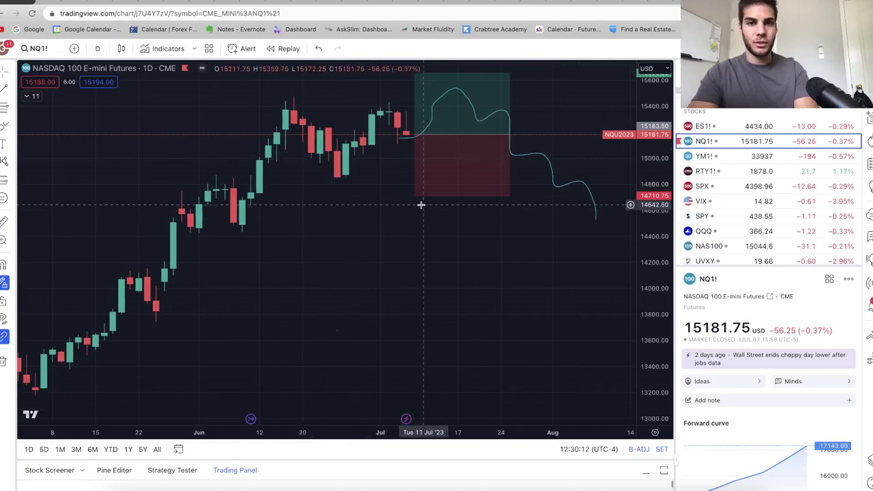
left_click_drag(415, 197, 415, 156)
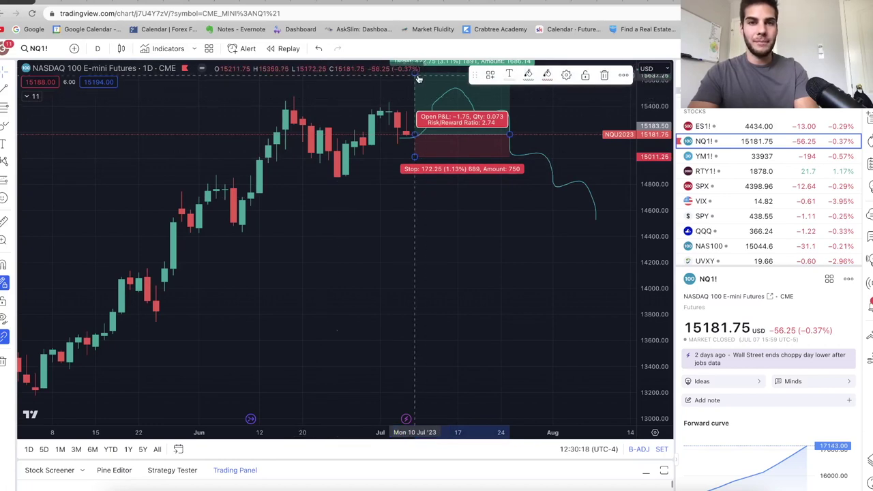
left_click_drag(418, 79, 414, 90)
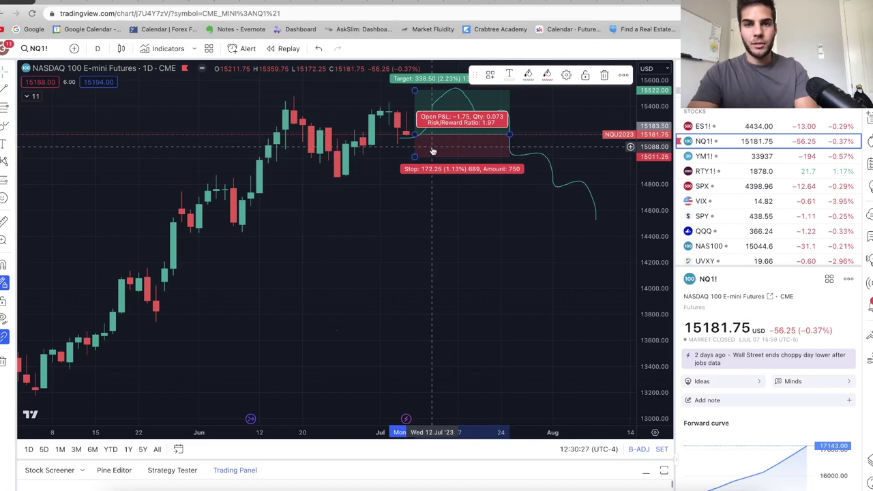
left_click_drag(433, 153, 432, 155)
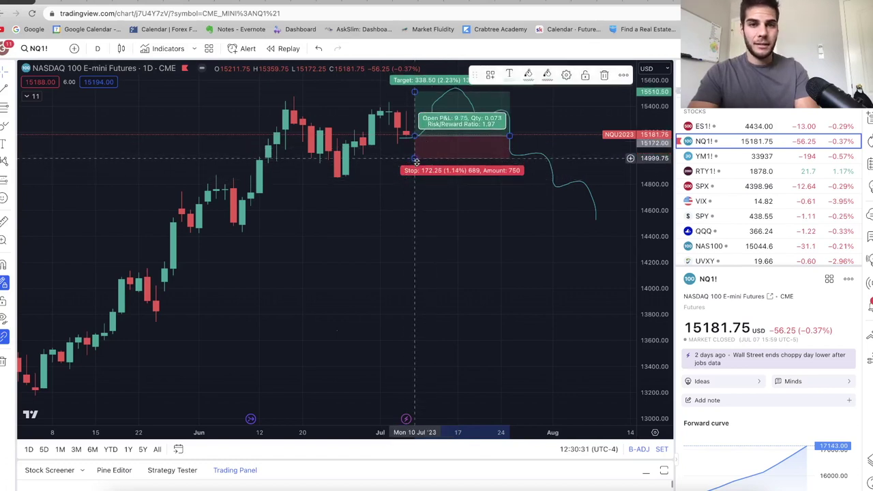
left_click_drag(415, 160, 416, 159)
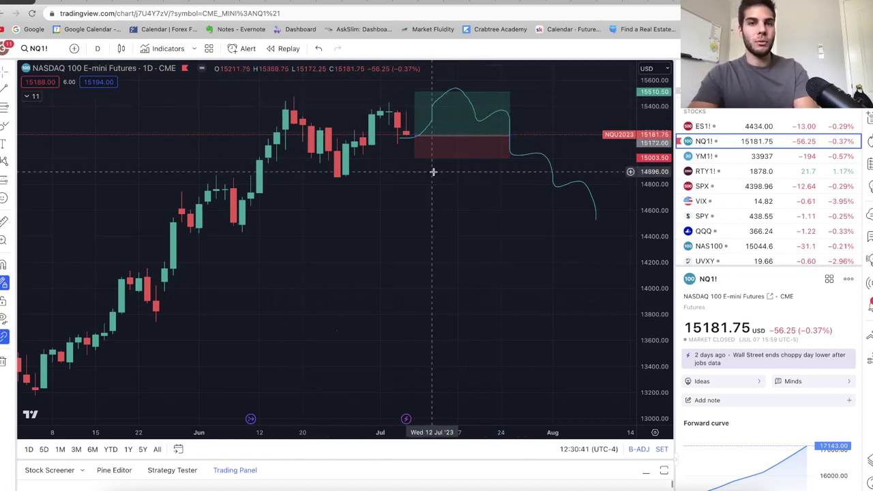
left_click(432, 172)
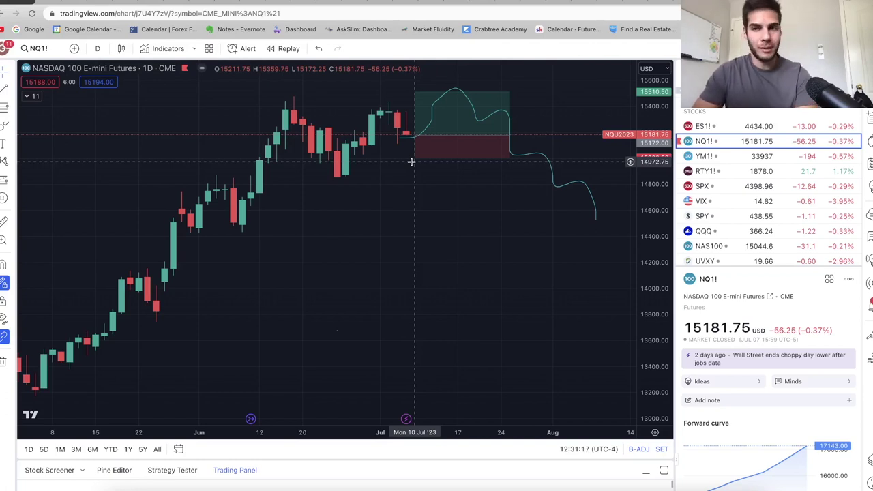
- Switch to ES1! and extend the brushed projection from its mid-July end near 4,540 down to about 4,335 around 10 August
key("shift+space")
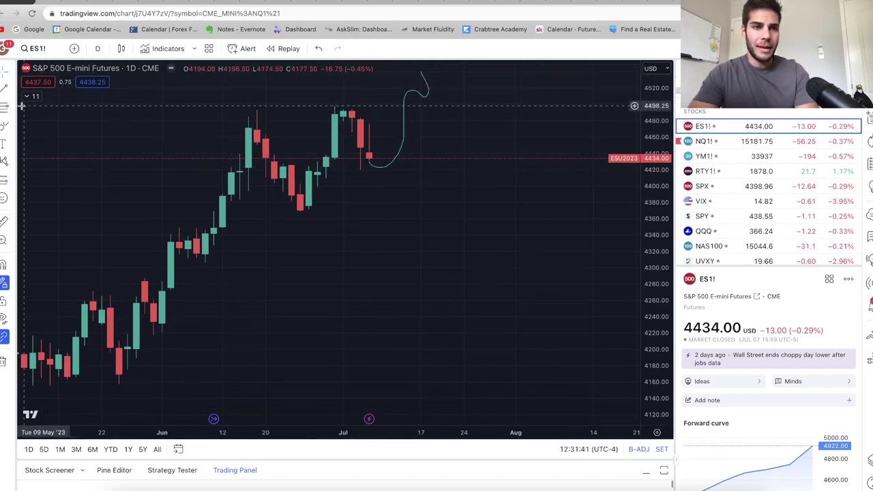
left_click(11, 126)
left_click(416, 68)
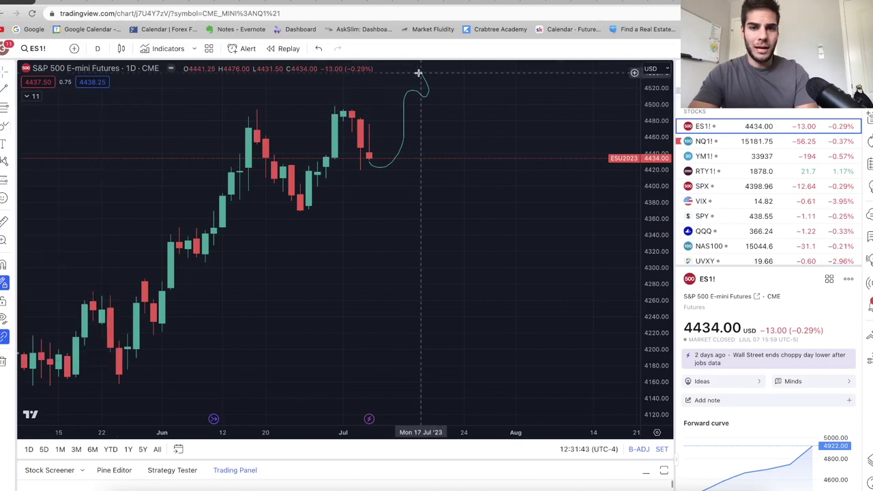
left_click_drag(416, 68, 458, 124)
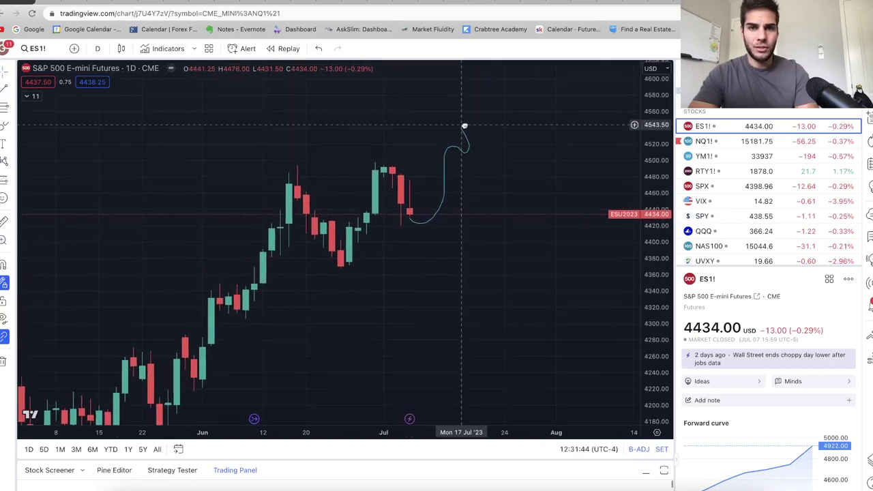
left_click(3, 127)
mouse_move(462, 133)
left_mouse_down()
mouse_move(517, 158)
mouse_move(539, 238)
mouse_move(585, 270)
mouse_move(581, 279)
mouse_move(600, 274)
mouse_move(616, 294)
left_mouse_up()
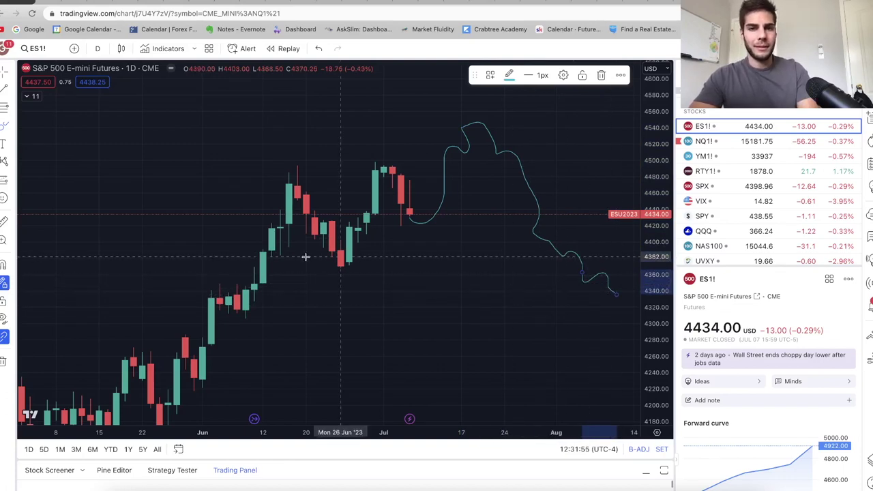